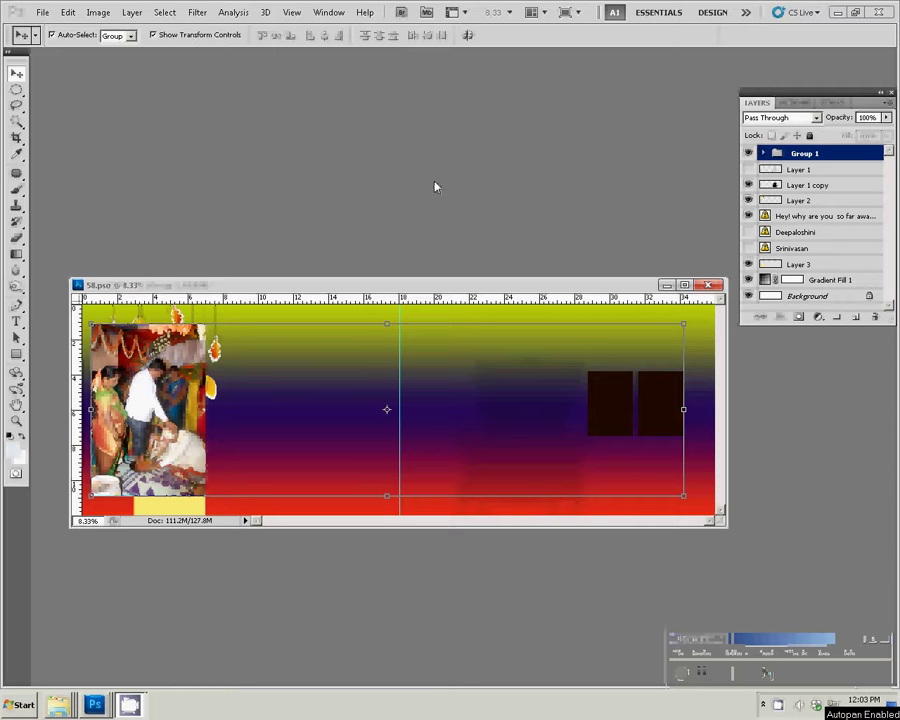
- Open the Windows Start menu from the taskbar over the album spread
left_click(20, 705)
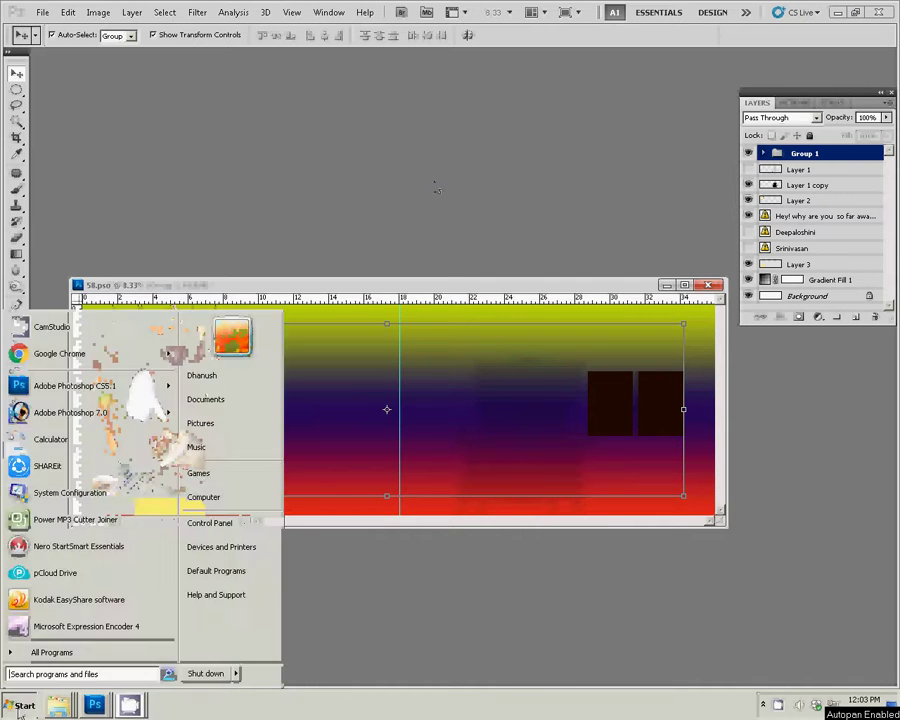
- Browse Computer to Local Disk (D:), minimize it, and bring up Explorer's recent-folders jump list
left_click(205, 498)
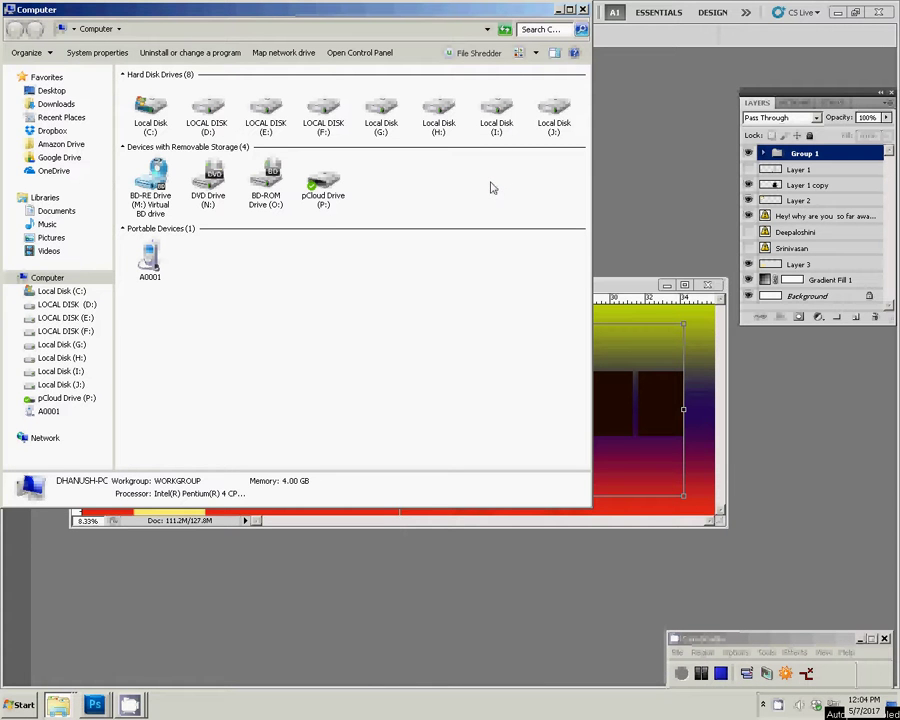
mouse_move(65, 317)
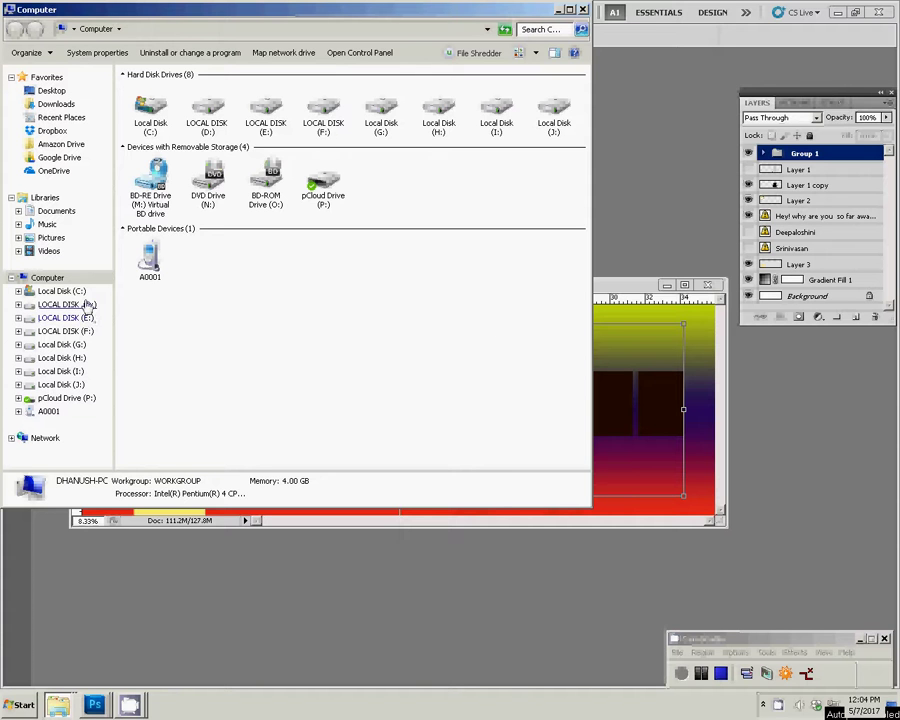
left_click(88, 304)
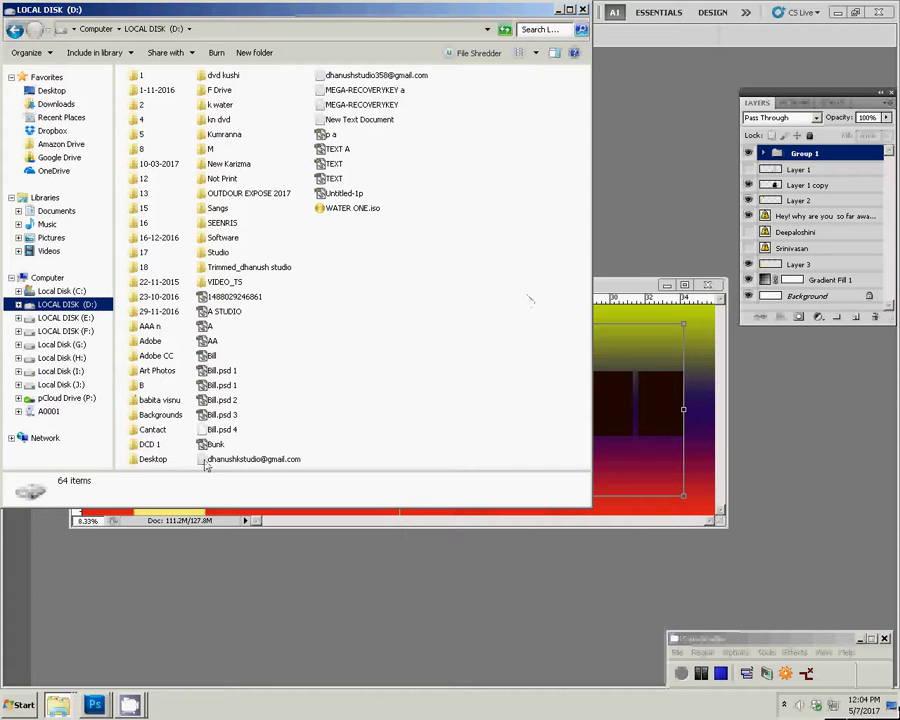
left_click(57, 705)
right_click(57, 705)
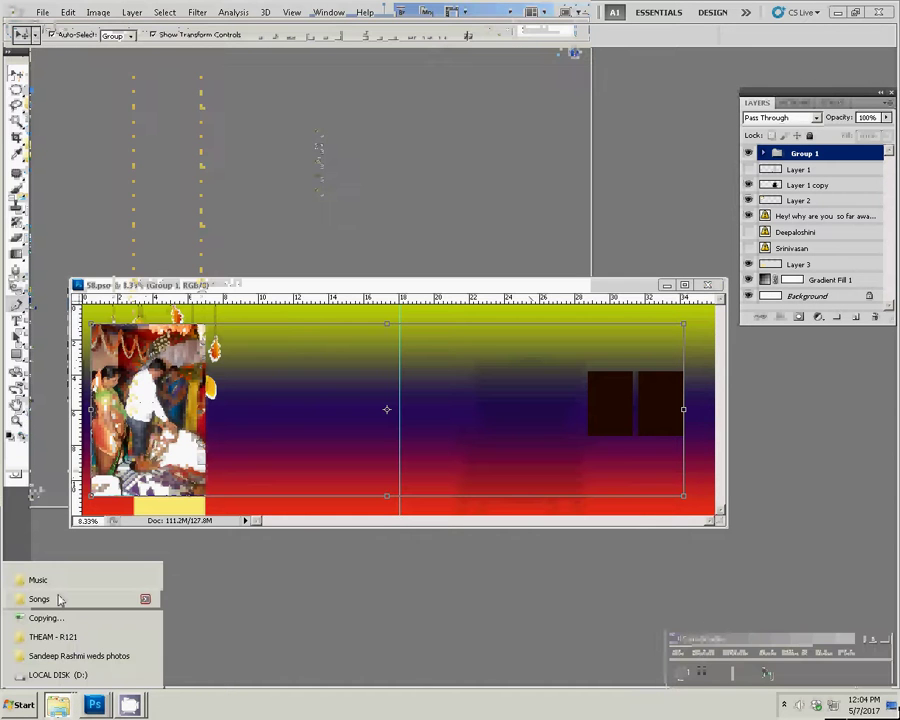
- Open the wedding photos folder and scroll down to the DSC_07xx photos
left_click(63, 656)
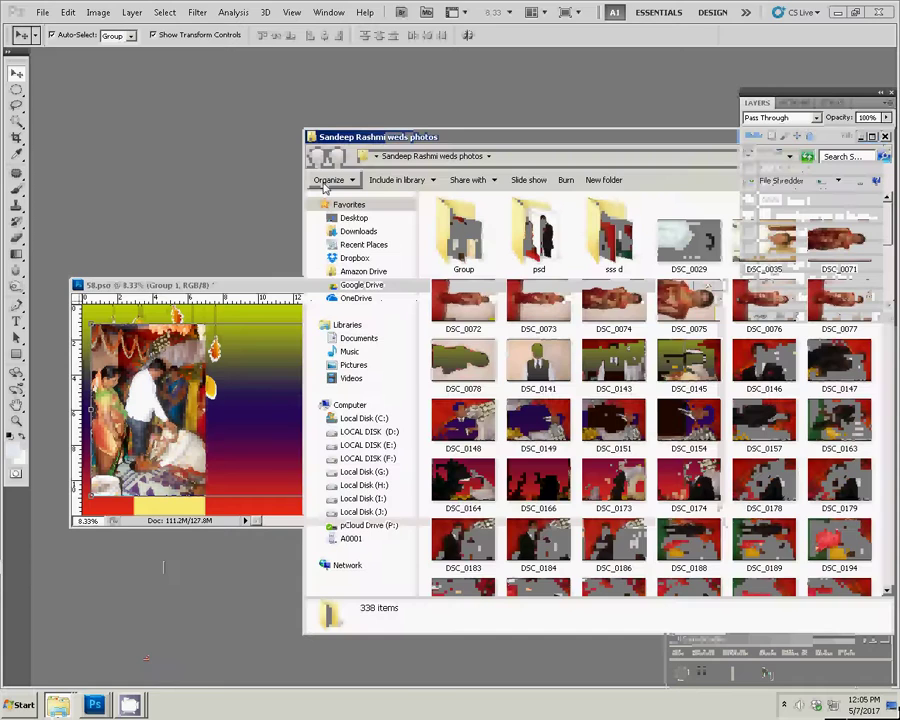
left_click(753, 423)
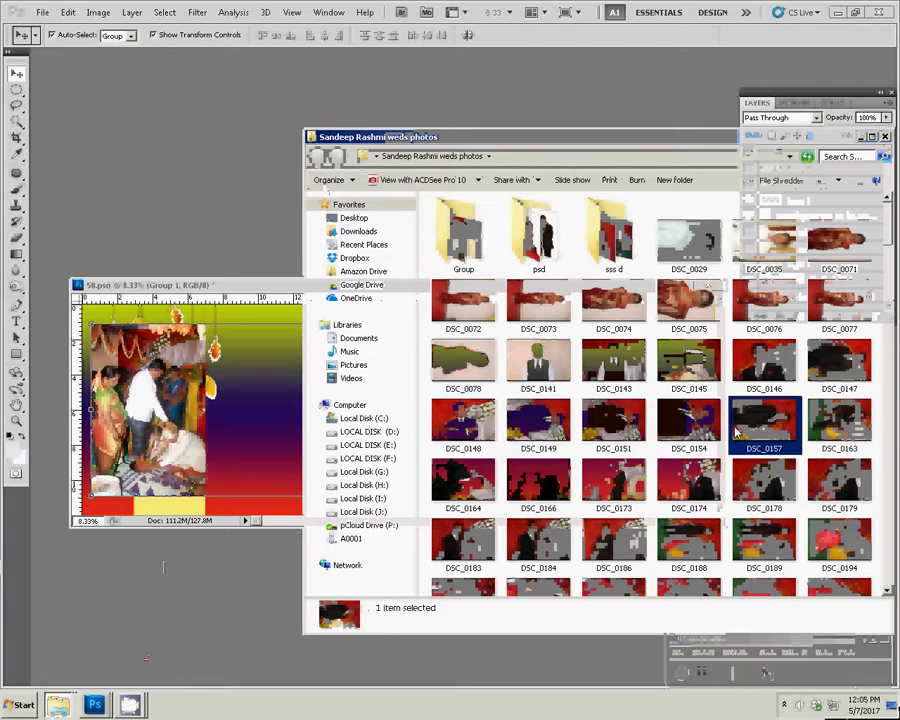
scroll(753, 423, "down", 3)
scroll(753, 423, "down", 3)
scroll(753, 423, "down", 2)
scroll(745, 425, "up", 3)
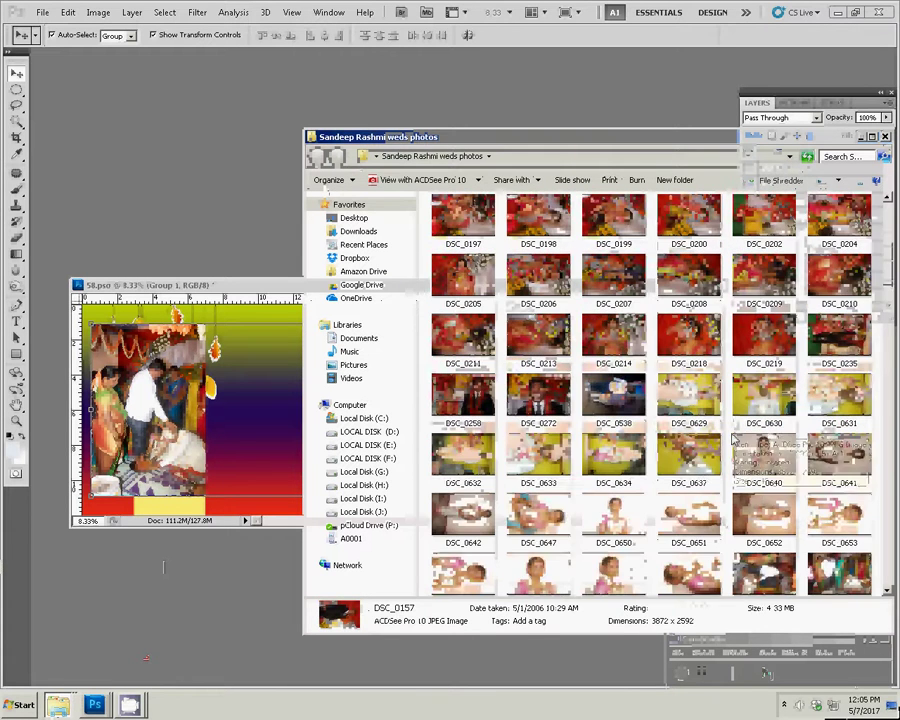
scroll(823, 478, "down", 3)
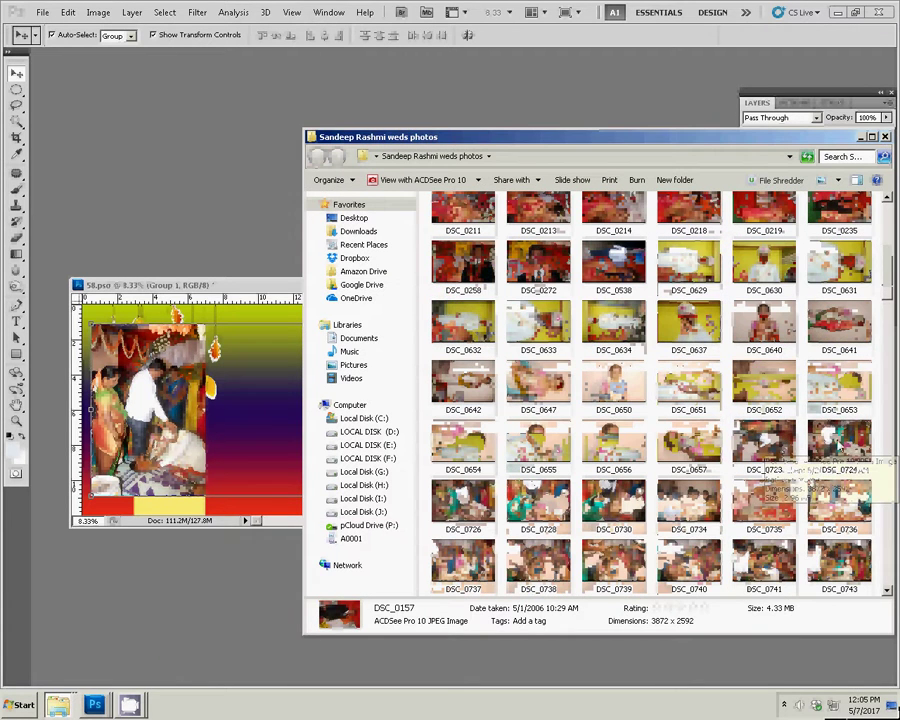
- Select DSC_0724, DSC_0726, DSC_0728, DSC_0730, DSC_0734 and DSC_0735 together
left_click(830, 465)
left_click(469, 515, "ctrl")
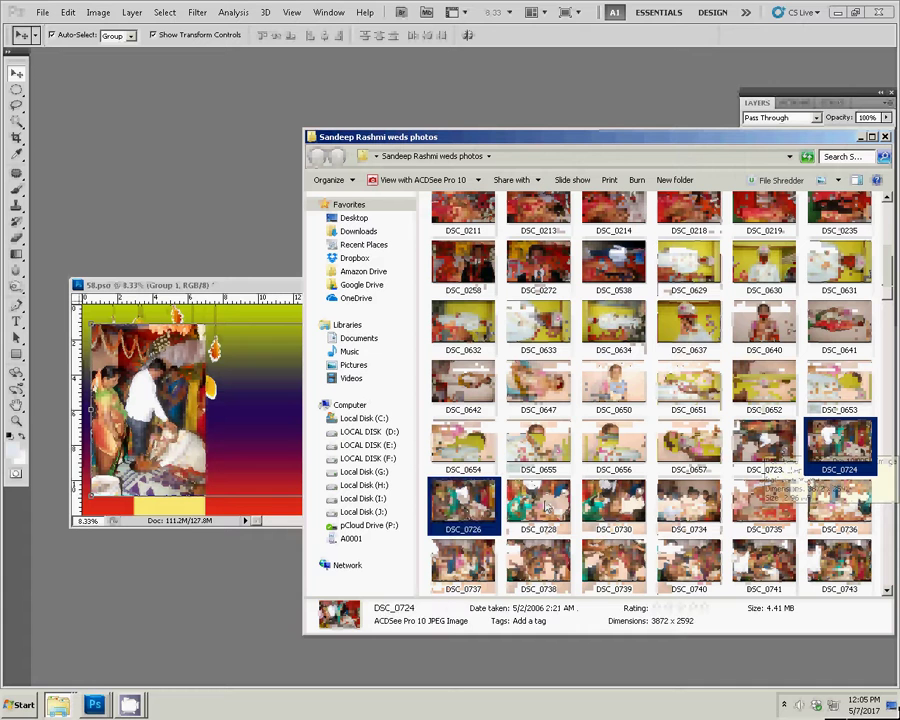
left_click(540, 510, "ctrl")
left_click(613, 510, "ctrl")
left_click(680, 511, "ctrl")
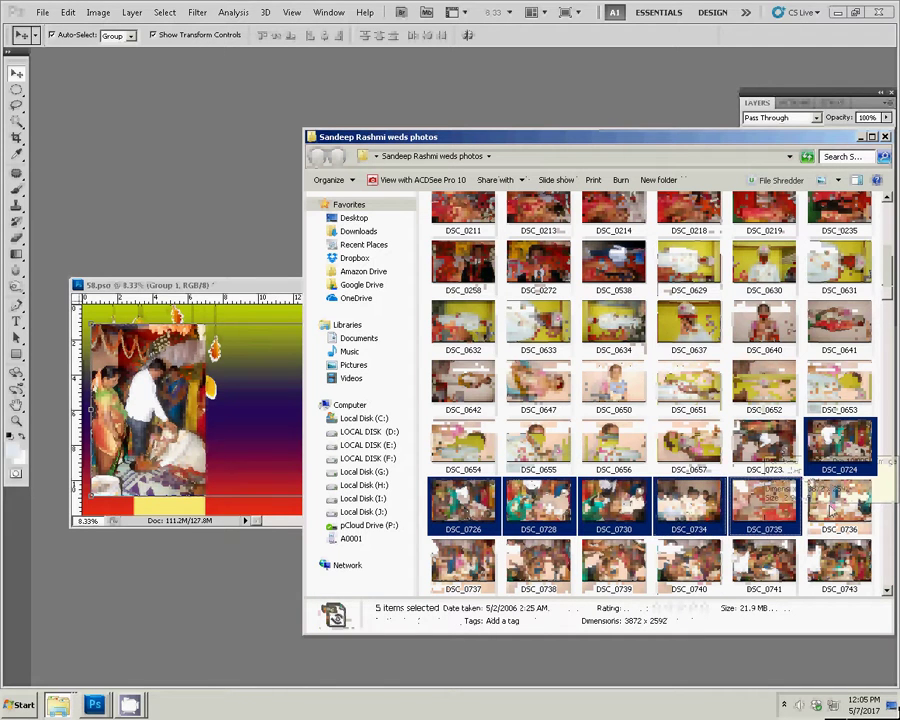
left_click(773, 515, "ctrl")
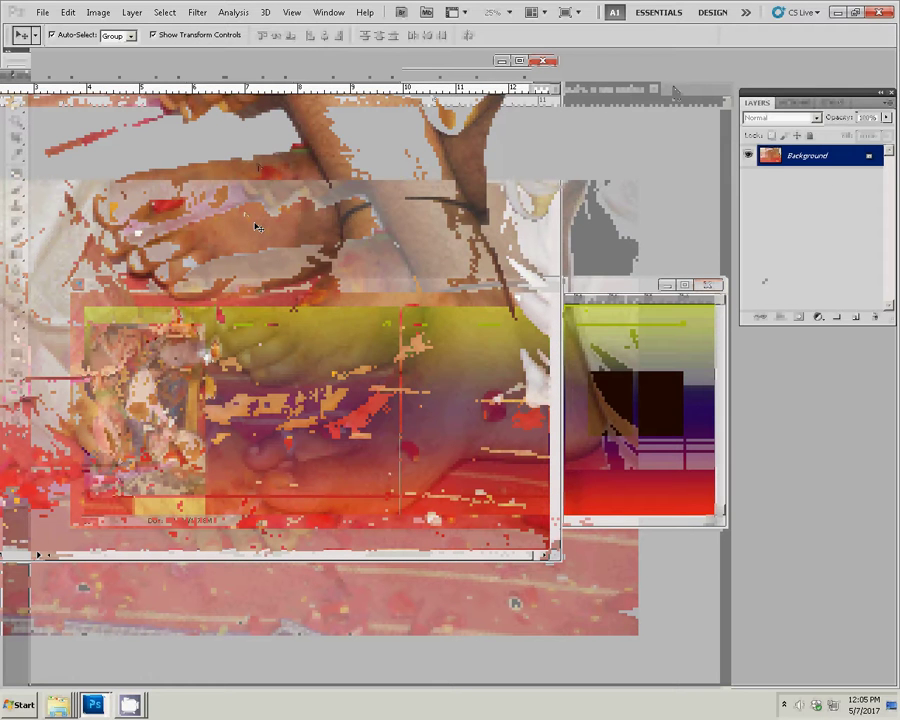
- Resize DSC_0735 to 8 inches wide, place it on the spread's right side, and close it unsaved
key("ctrl+alt+i")
key("Tab")
key("Tab")
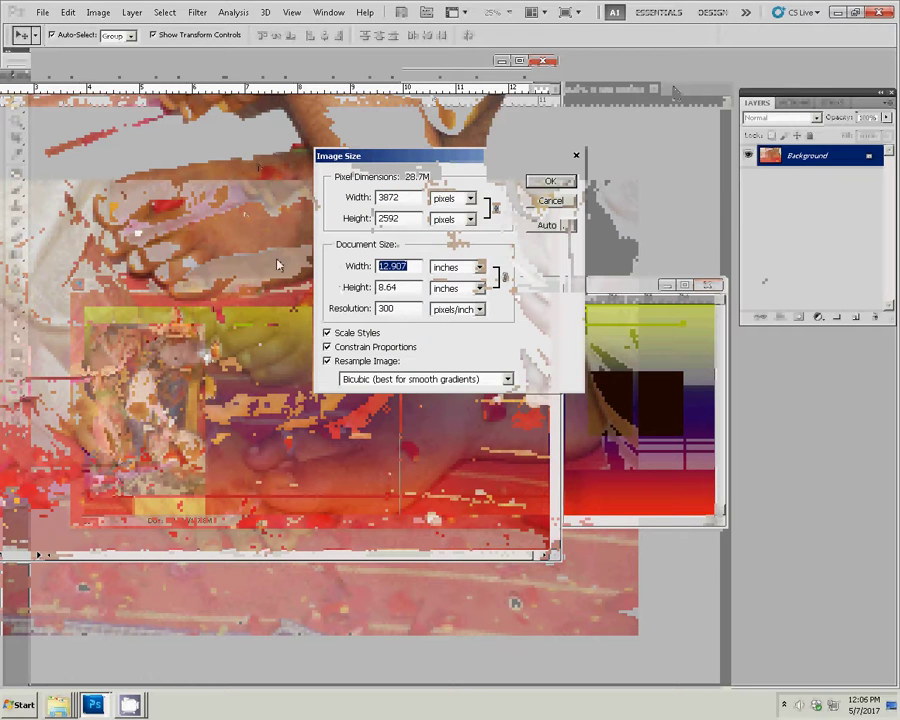
type("8")
key("Return")
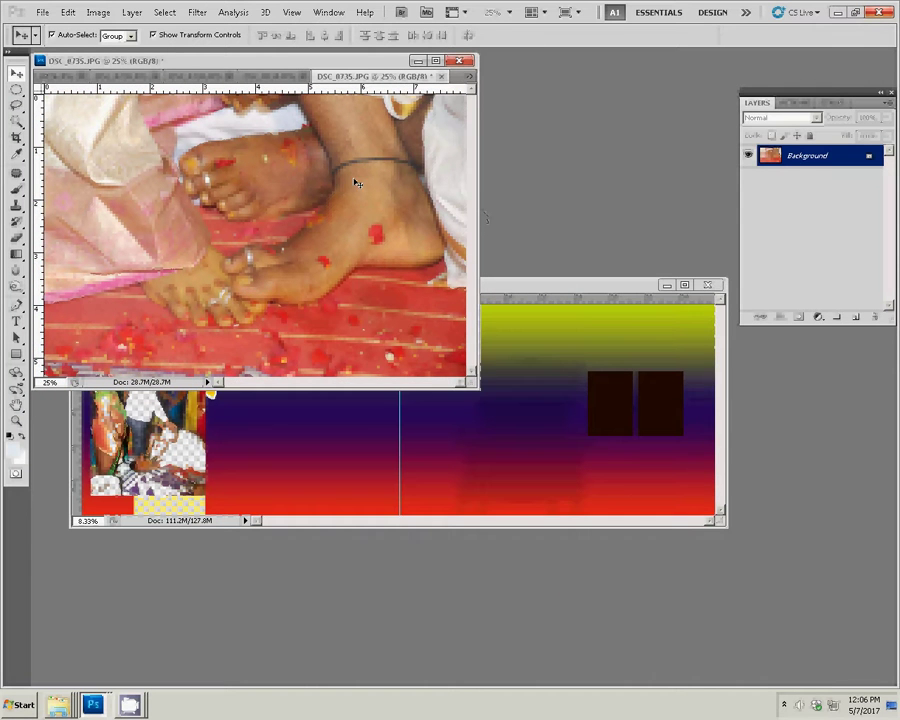
left_click_drag(355, 183, 630, 480)
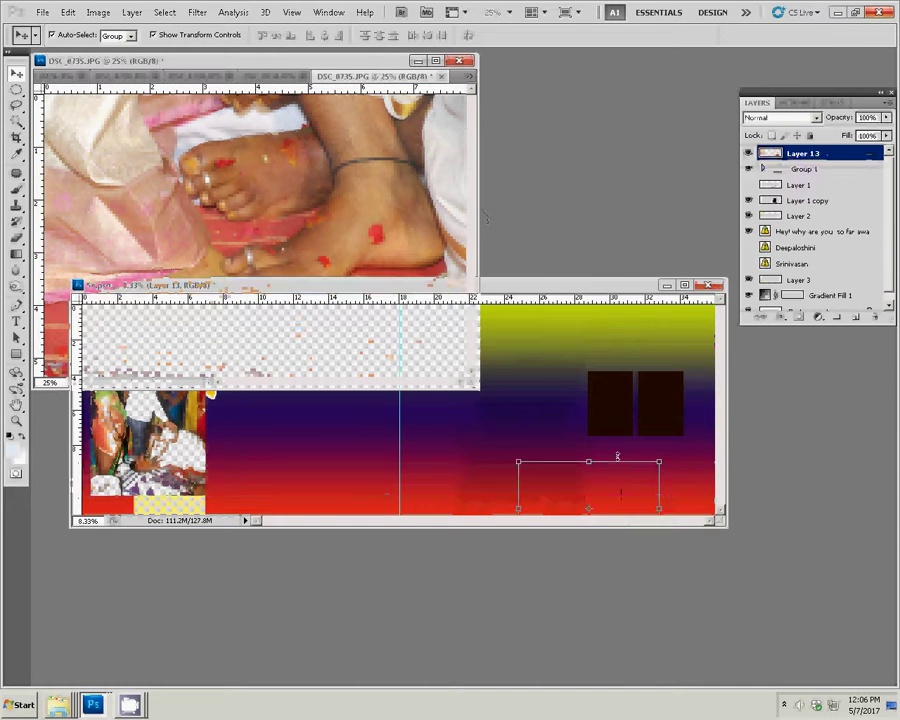
left_click_drag(617, 457, 668, 437)
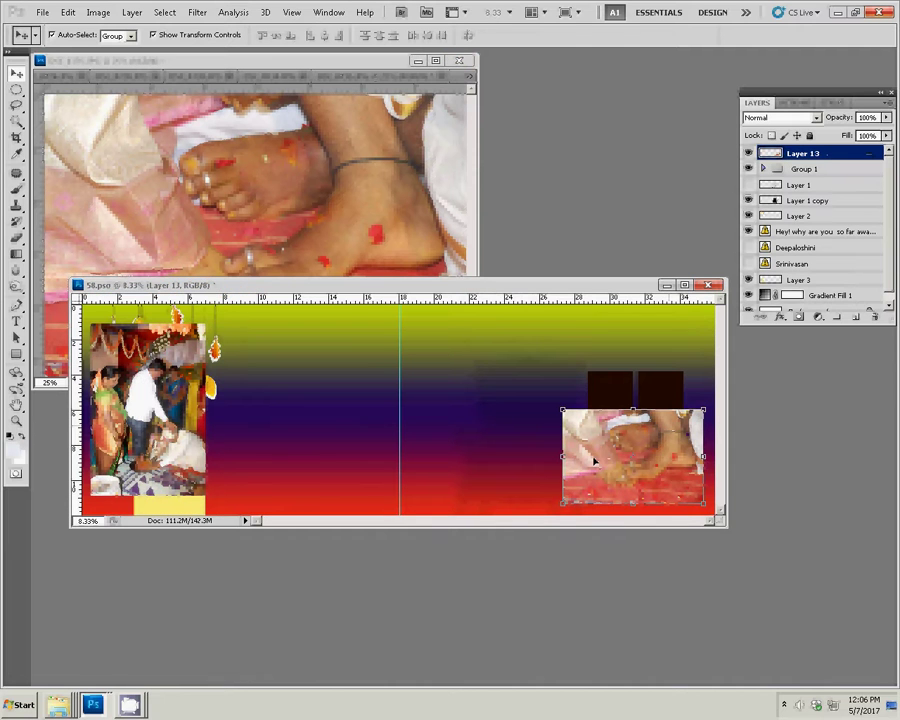
left_click_drag(588, 458, 593, 458)
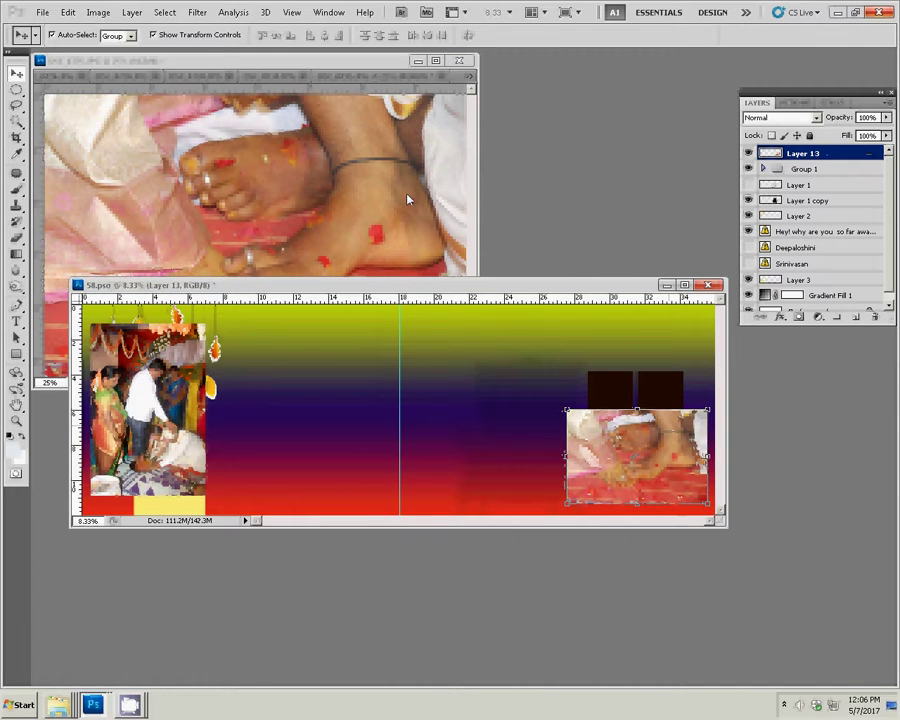
left_click(408, 199)
left_click(458, 60)
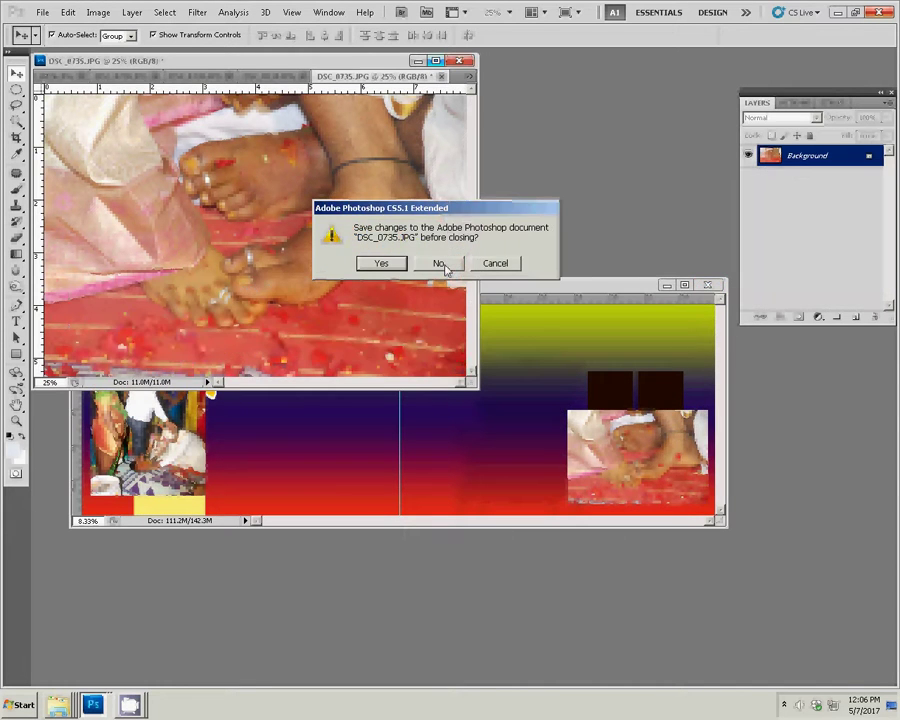
left_click(445, 266)
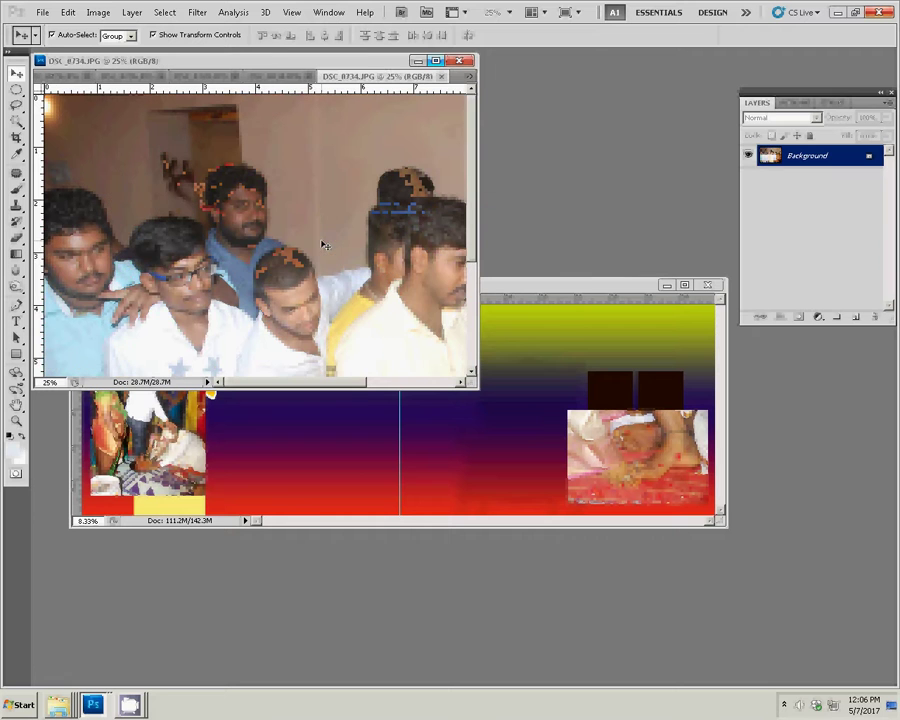
- Resize DSC_0734 to 10 inches wide and place it at the spread's top right
key("ctrl+alt+i")
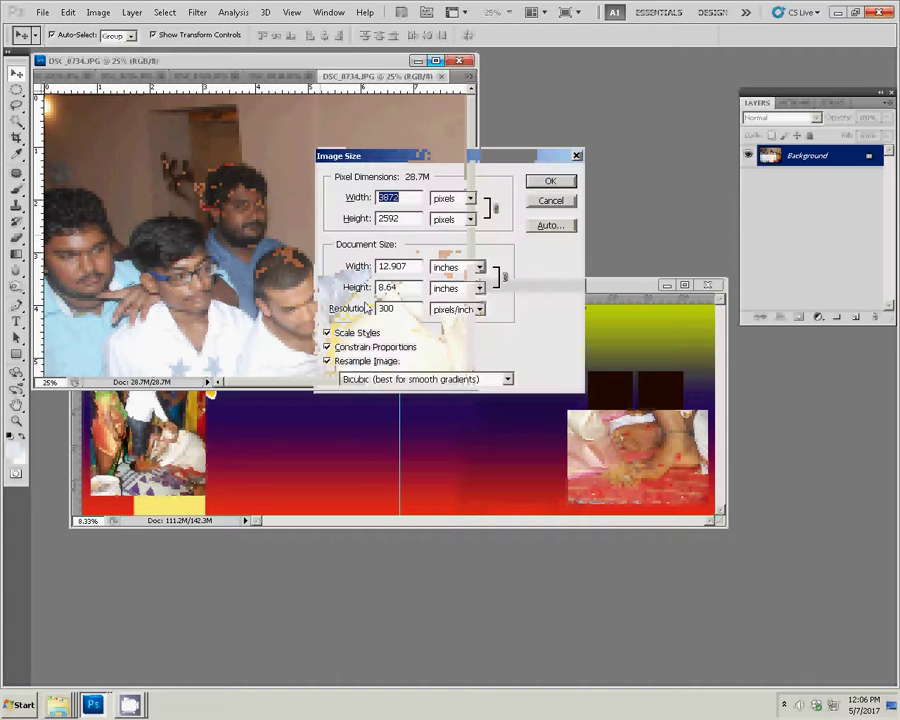
double_click(393, 266)
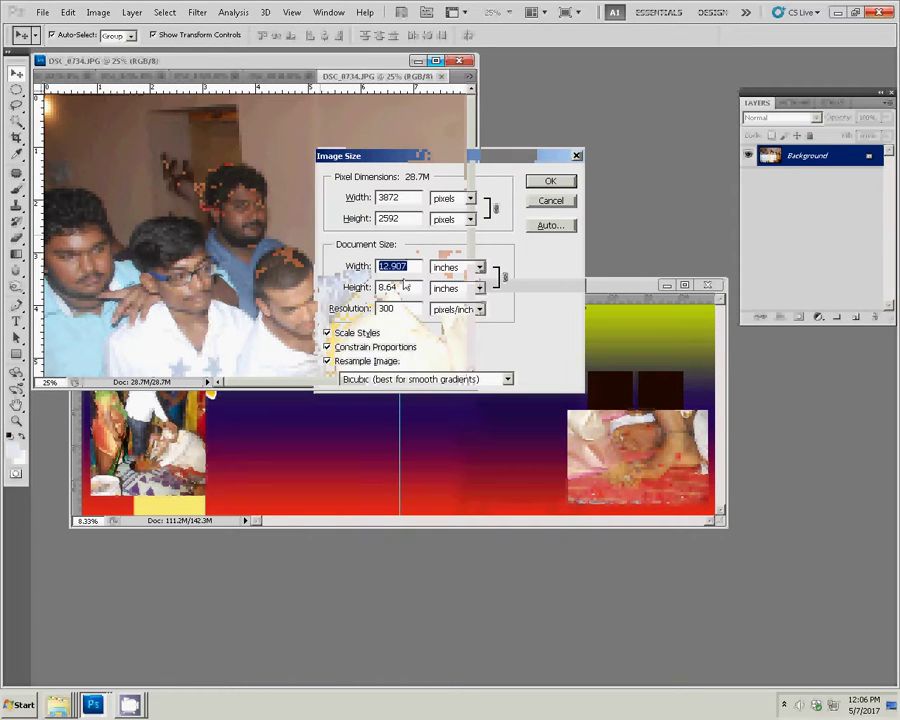
type("10")
left_click(548, 182)
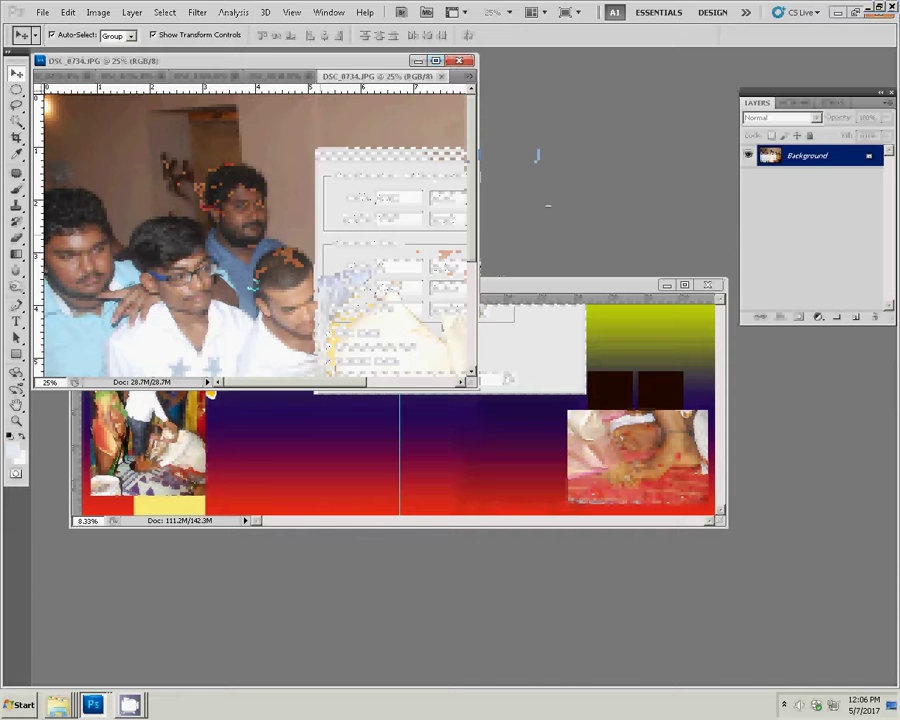
left_click(621, 342)
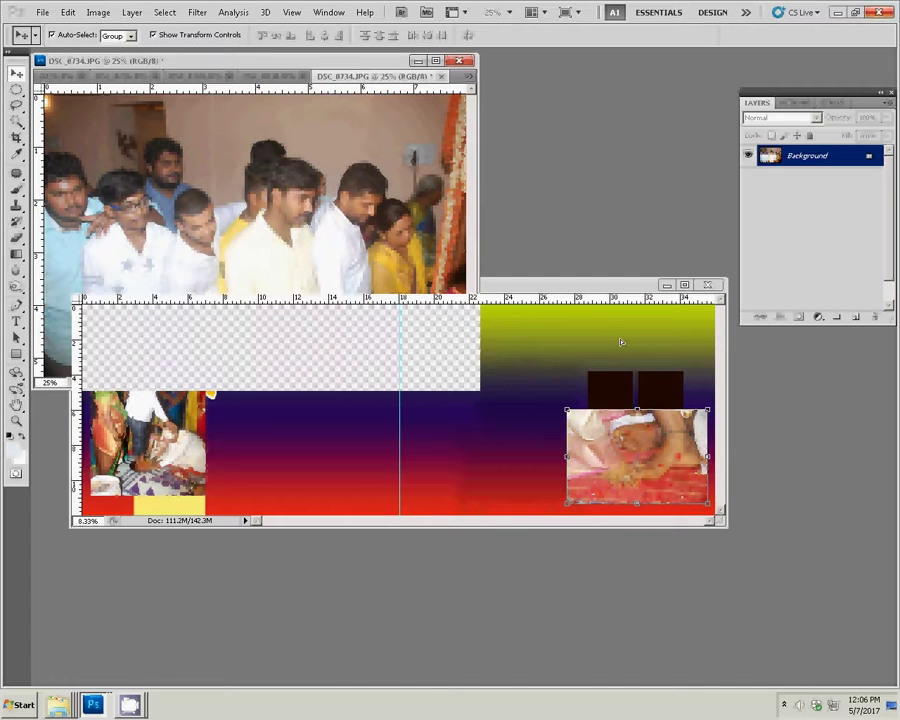
left_click_drag(621, 342, 625, 341)
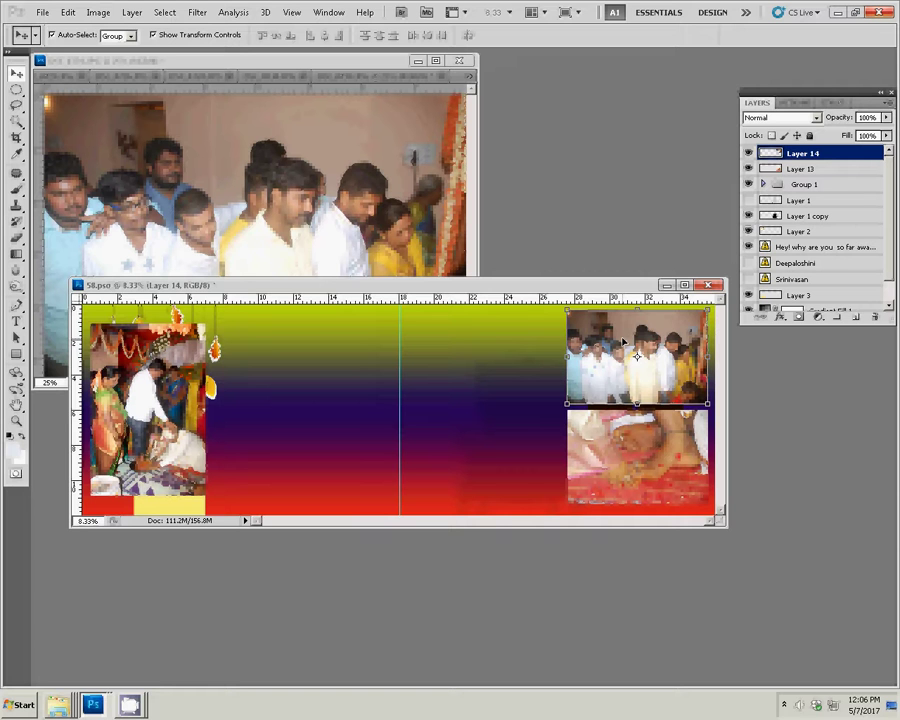
- Close DSC_0734 unsaved, then resize the next photo to 8 inches and place it left of the group photo
left_click(332, 234)
key("ctrl+w")
left_click(434, 262)
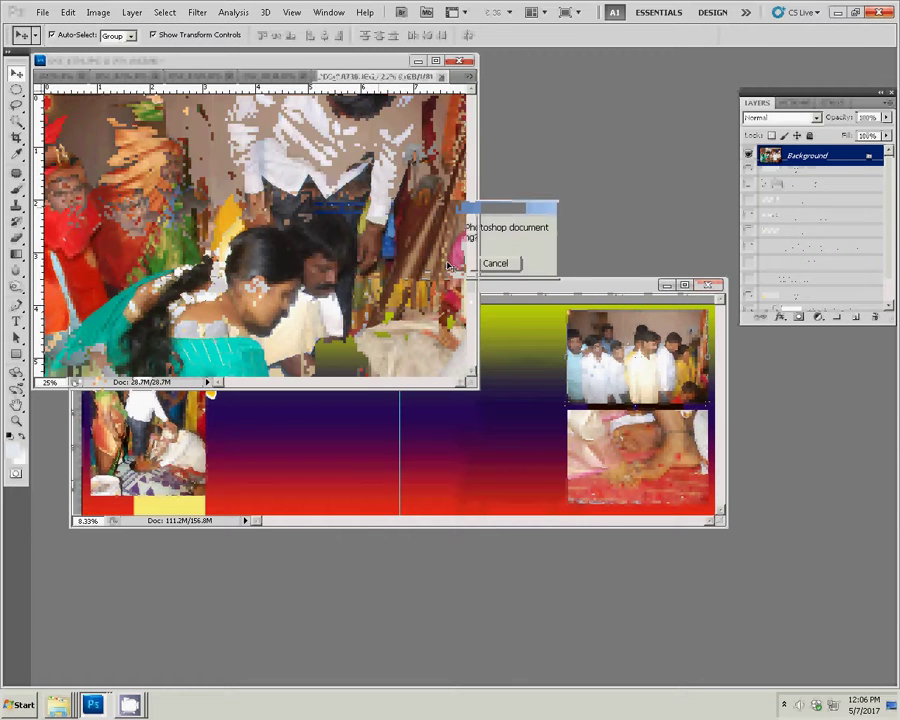
key("ctrl+alt+i")
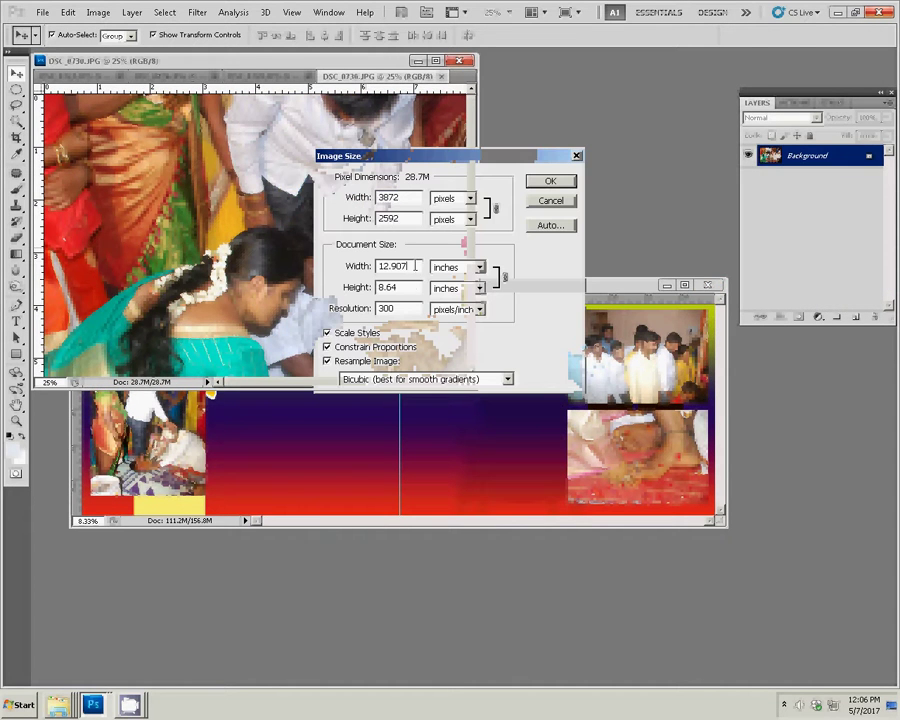
type("8")
left_click(550, 180)
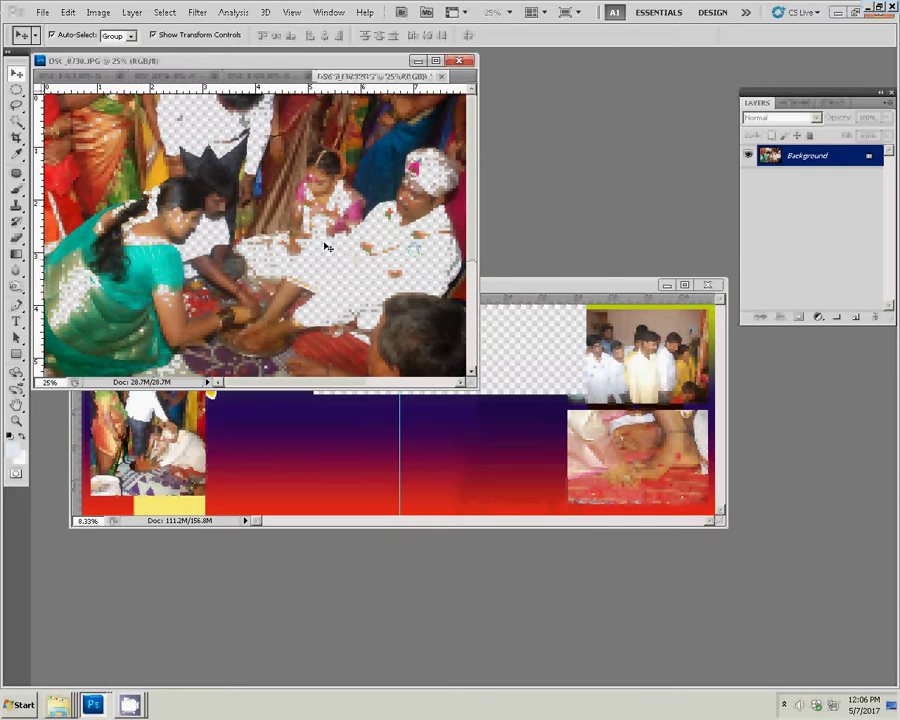
left_click(552, 406)
left_click_drag(541, 393, 534, 390)
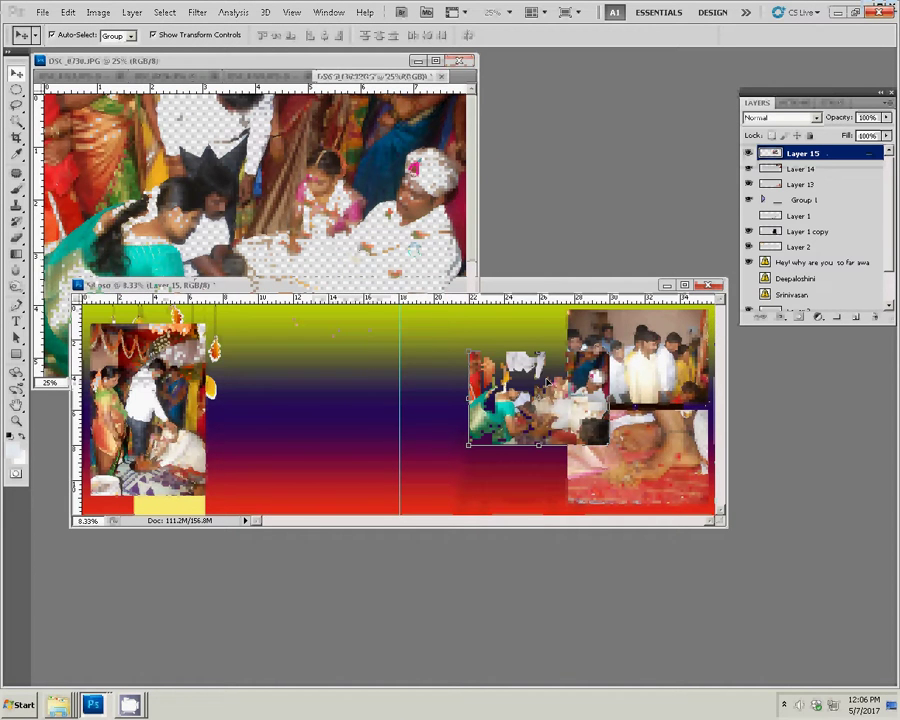
left_click_drag(492, 337, 506, 344)
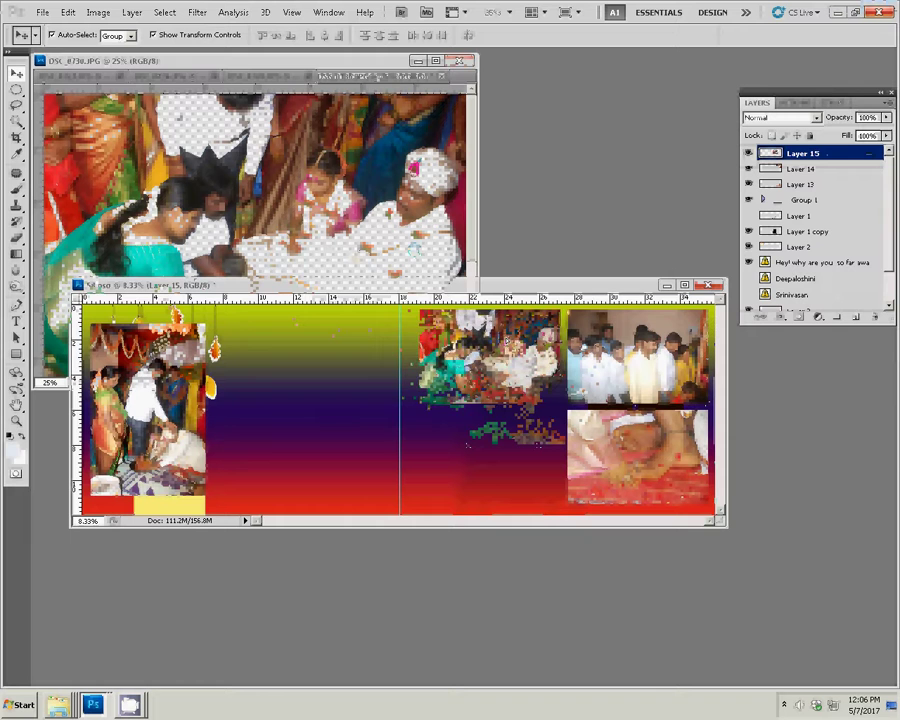
- Close the placed photo unsaved, resize the next photo to 8 inches wide, and drag it into the album
left_click(200, 153)
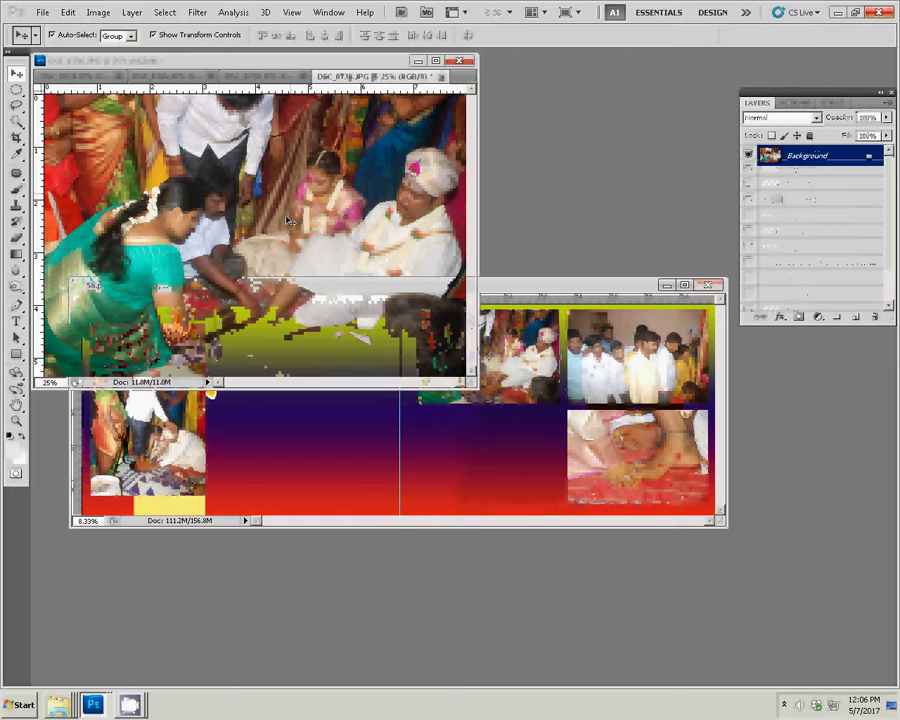
key("ctrl+w")
left_click(438, 263)
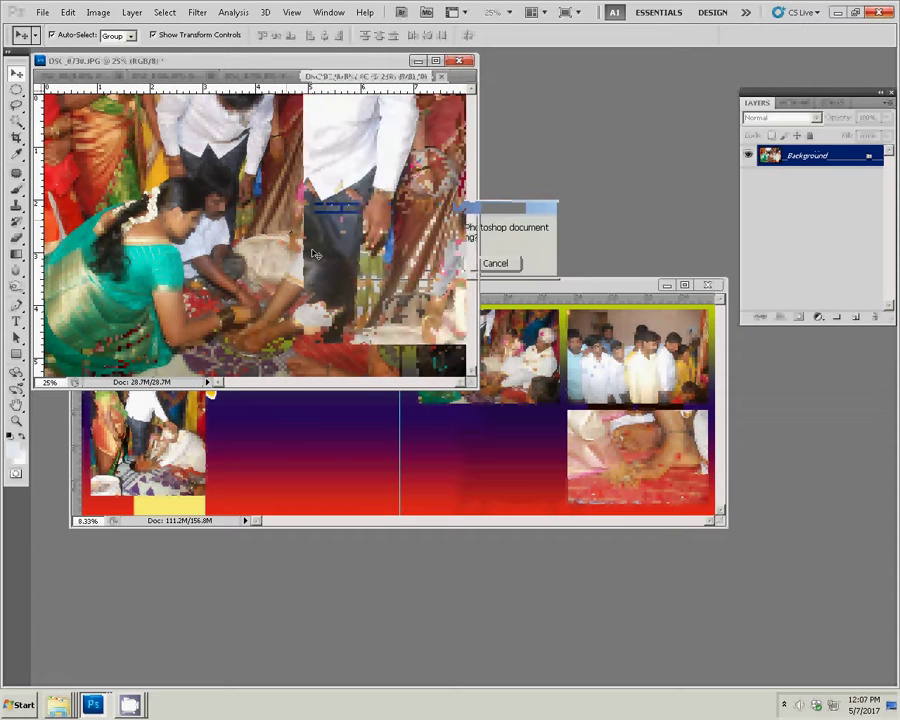
key("ctrl+alt+i")
type("8")
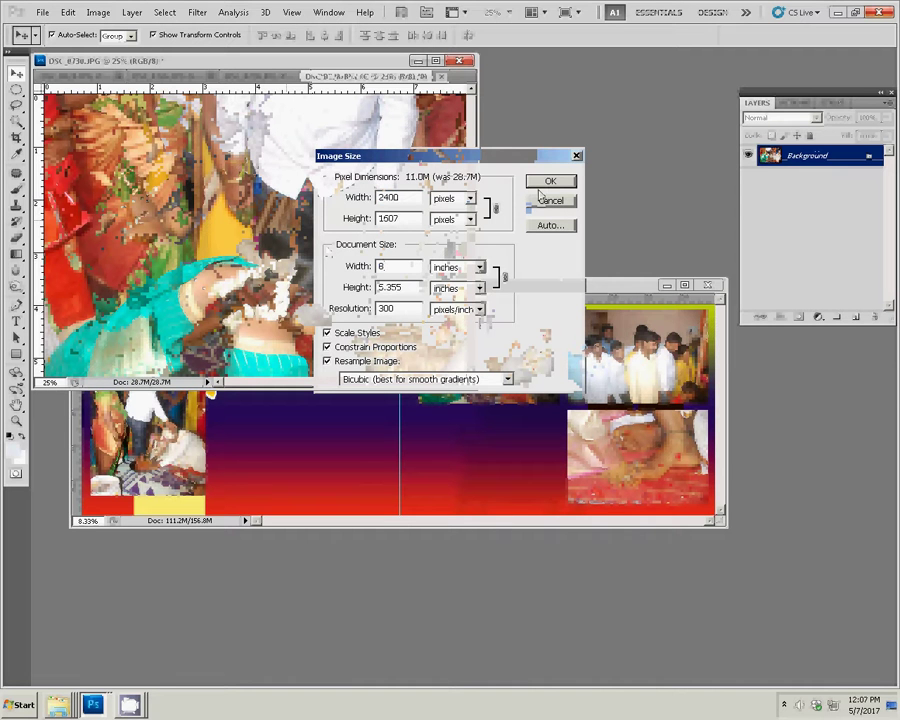
left_click(541, 197)
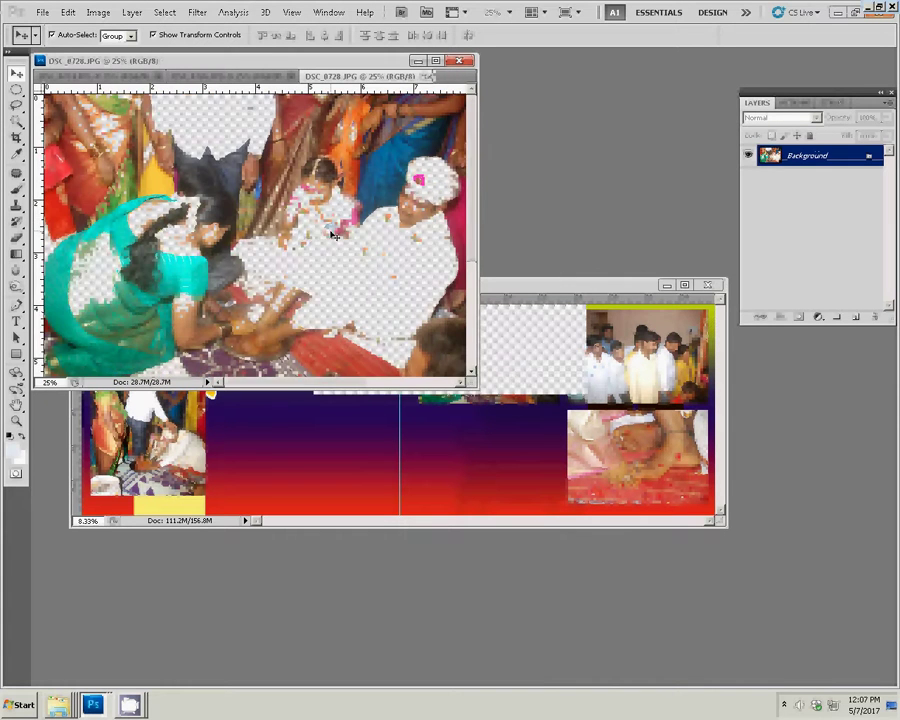
mouse_move(323, 238)
left_mouse_down()
mouse_move(526, 448)
mouse_move(515, 442)
mouse_move(535, 431)
left_mouse_up()
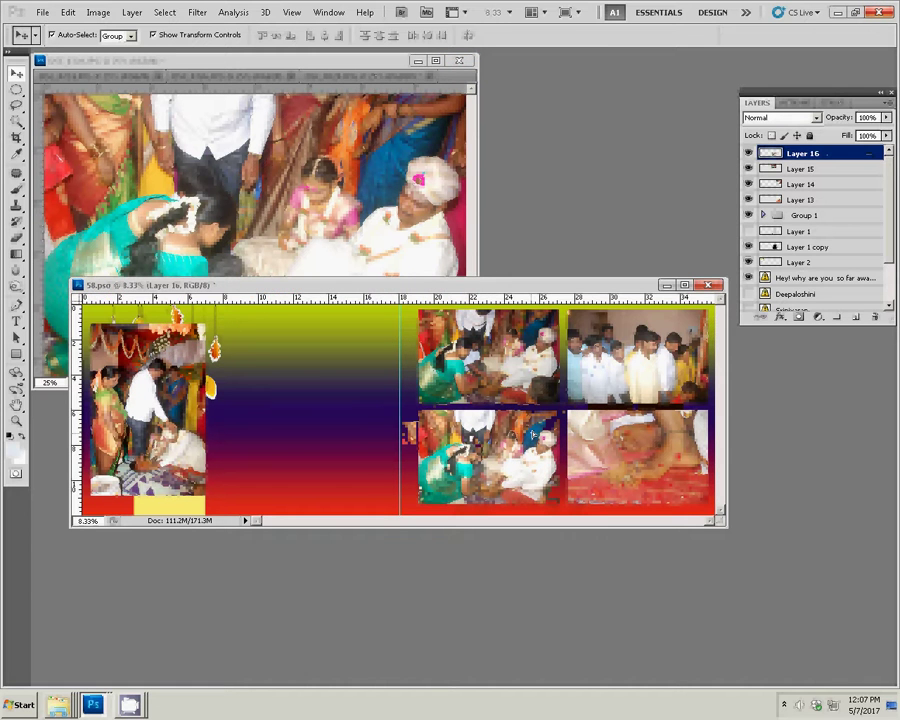
- Close the placed photo unsaved, resize the next one to 8 inches wide, and drag it onto the left page
left_click(313, 152)
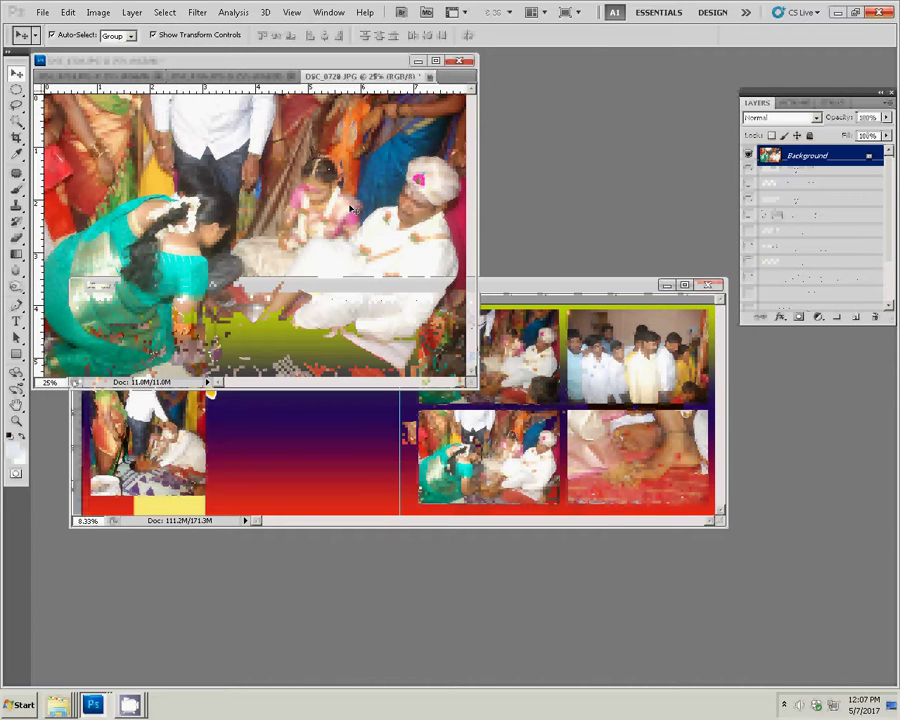
key("ctrl+w")
left_click(436, 264)
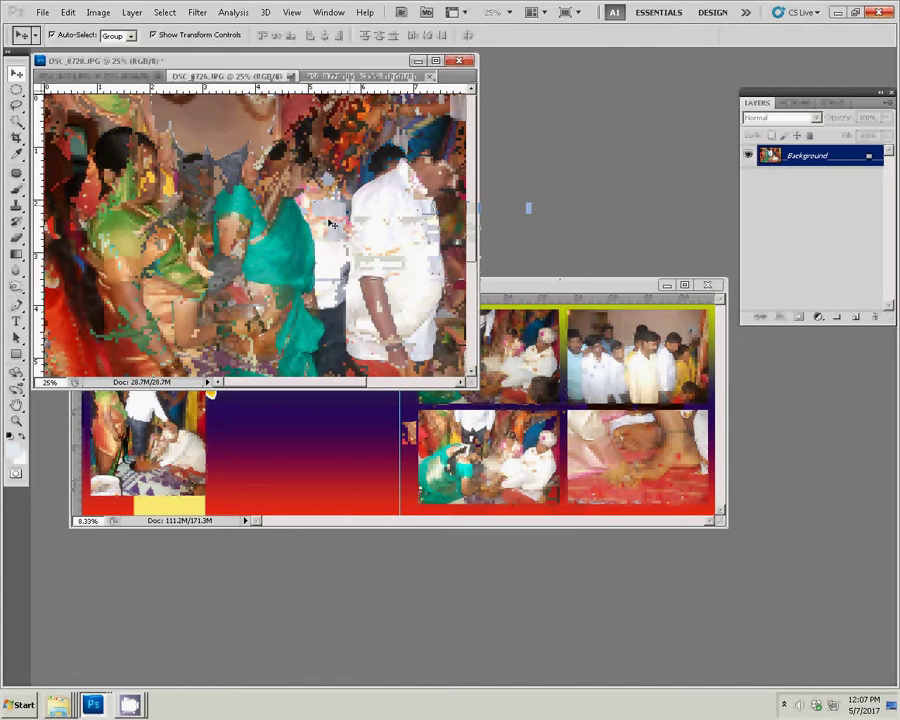
key("ctrl+alt+i")
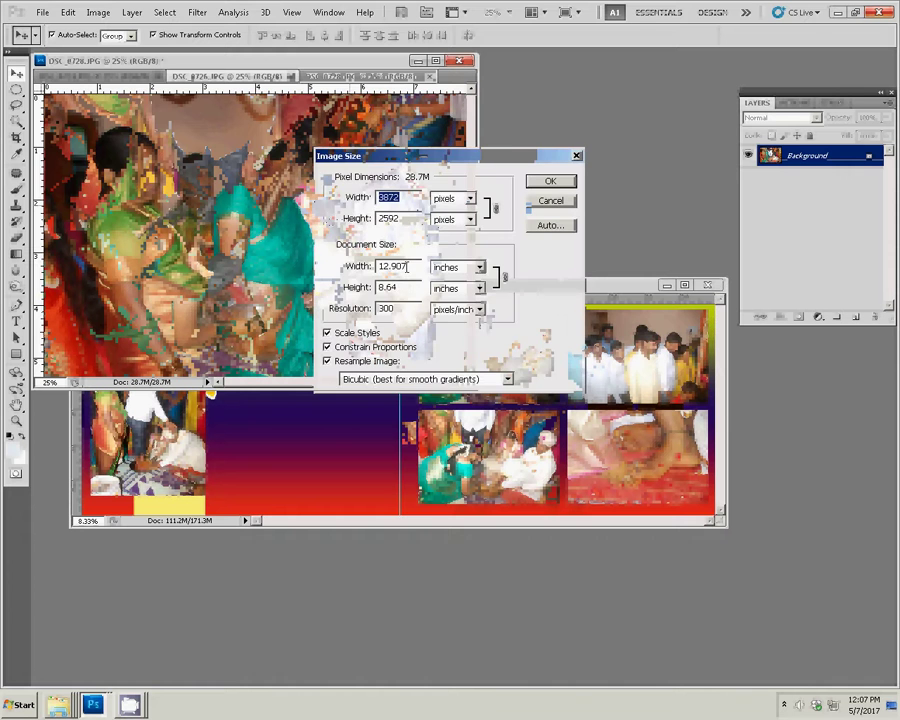
left_click(405, 266)
double_click(395, 266)
type("8")
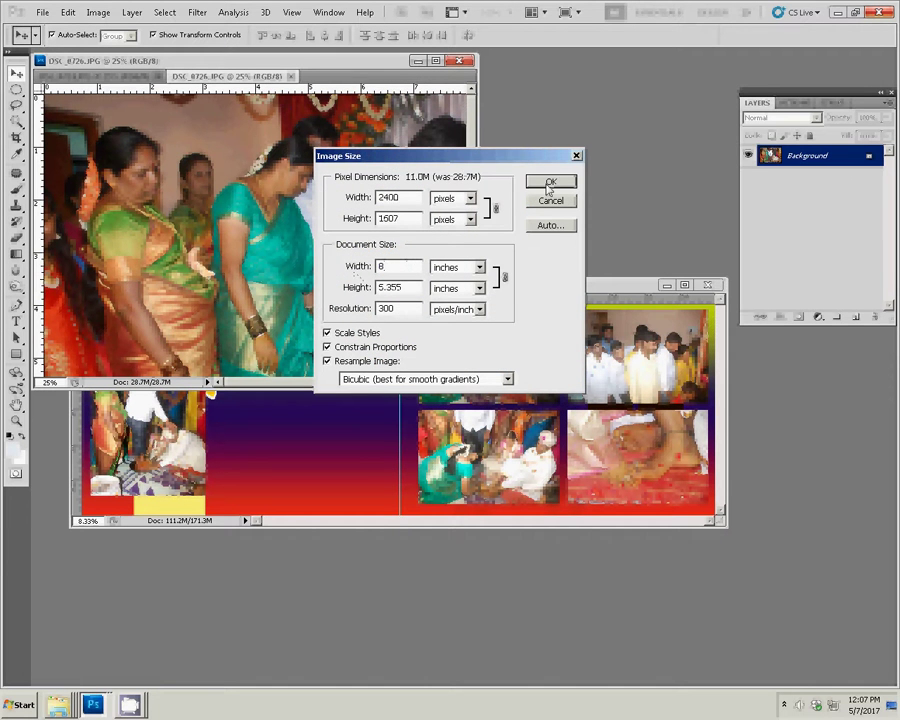
left_click(548, 181)
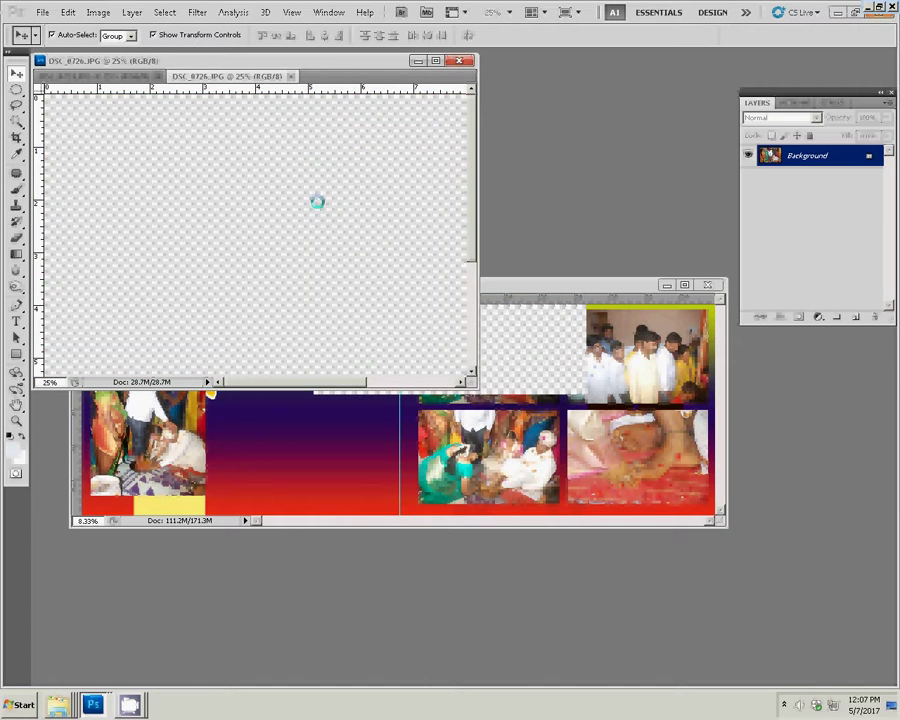
mouse_move(317, 202)
left_mouse_down()
mouse_move(347, 421)
mouse_move(348, 346)
left_mouse_up()
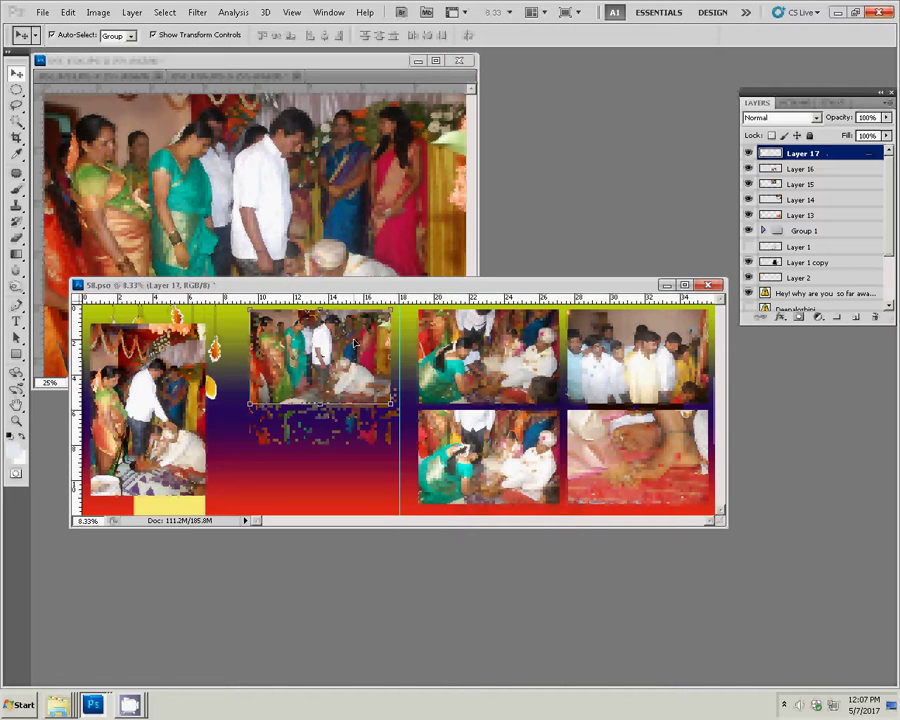
- Resize another photo to 8 inches, place it lower on the left page, and align both photos
left_click(368, 204)
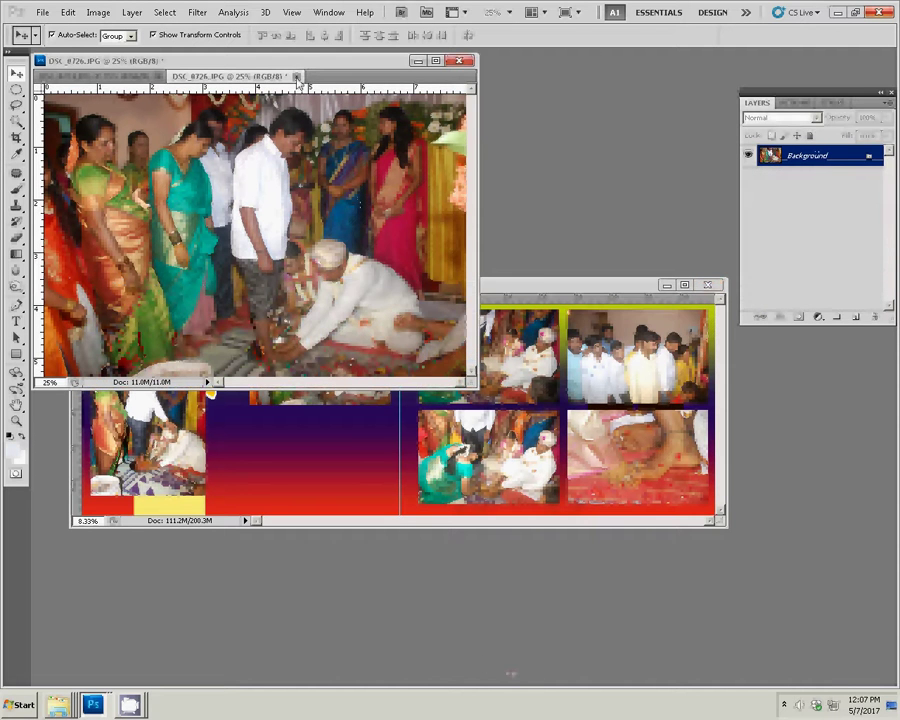
key("ctrl+w")
left_click(441, 264)
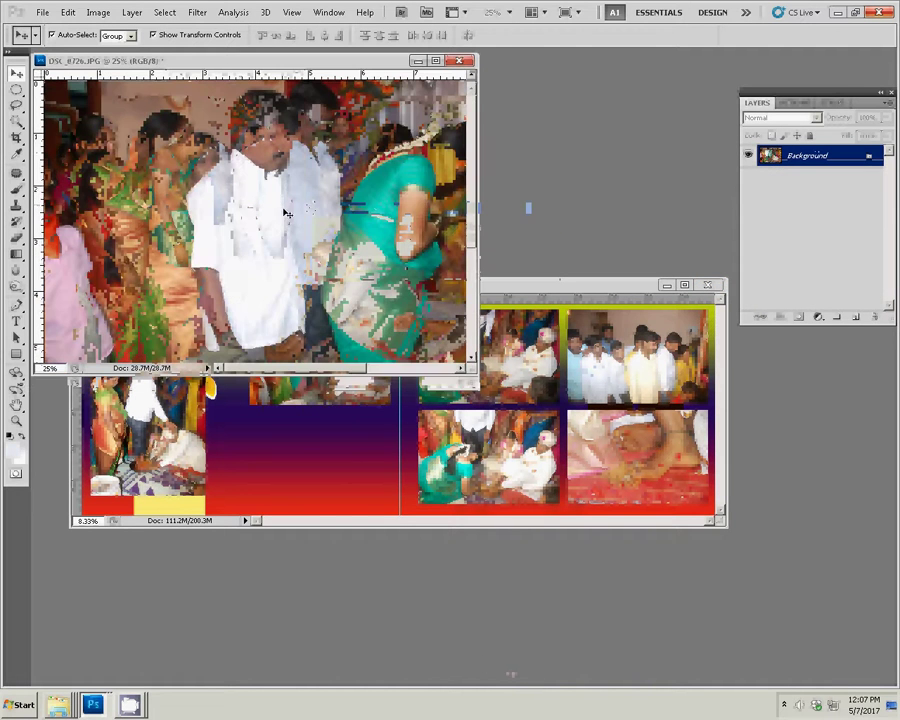
key("ctrl+alt+i")
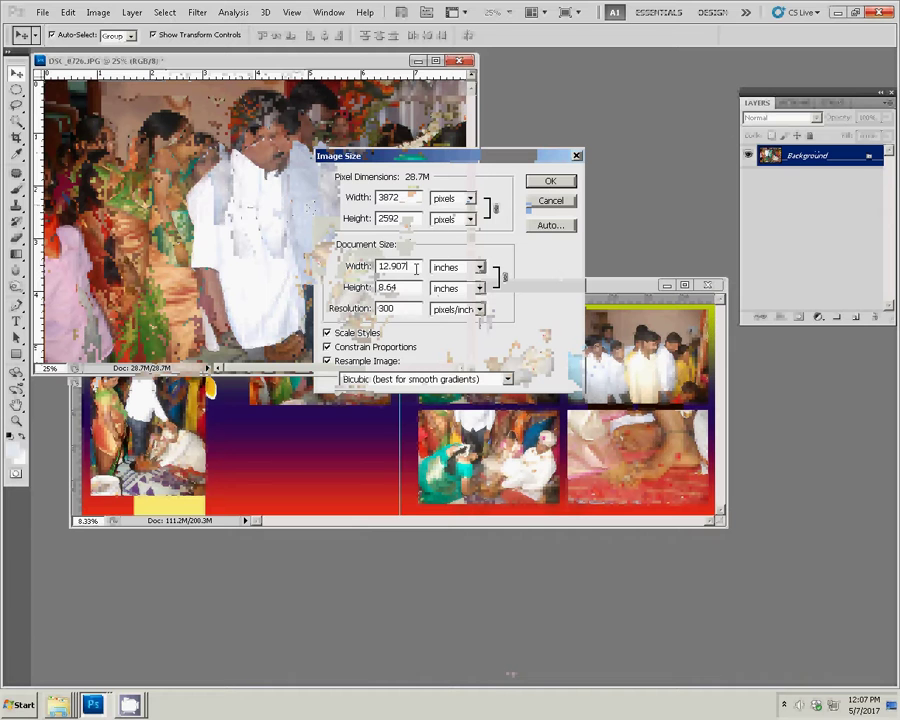
double_click(410, 267)
type("8")
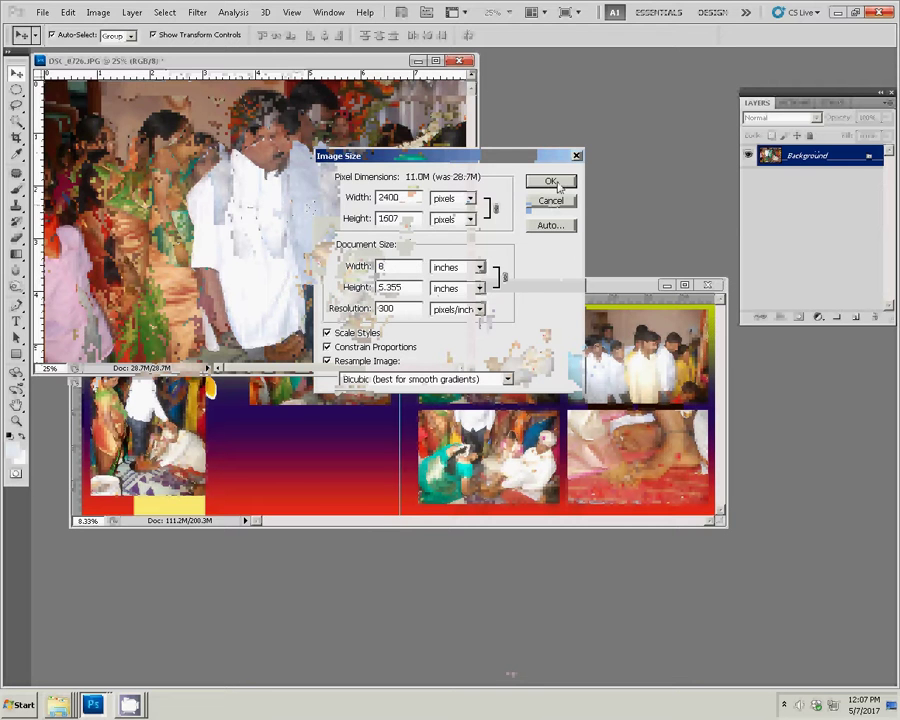
left_click(549, 181)
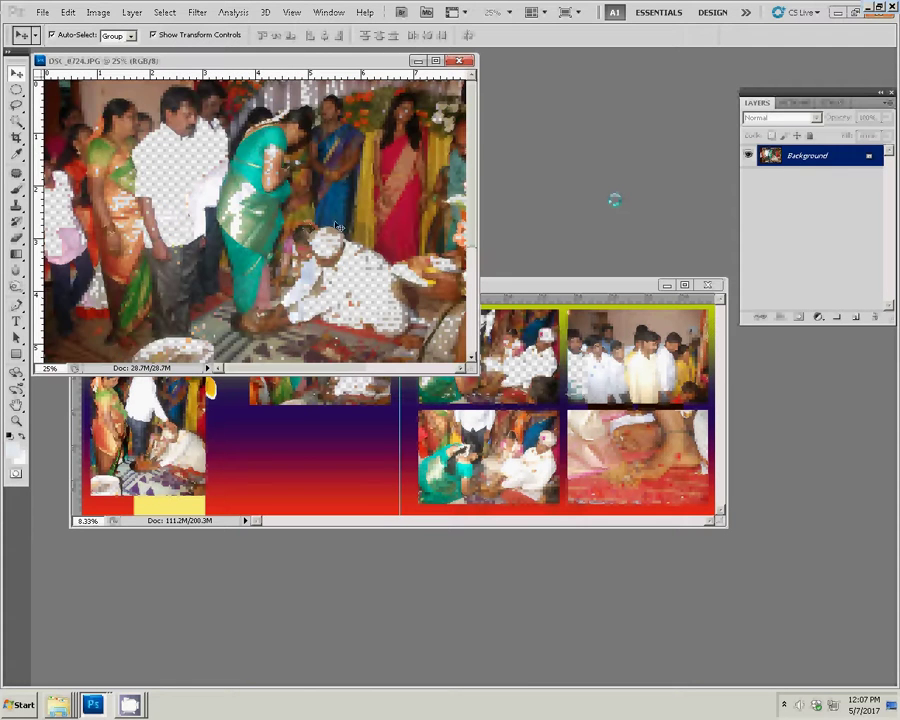
left_click_drag(260, 200, 320, 357)
mouse_move(315, 486)
left_mouse_down()
mouse_move(342, 442)
mouse_move(325, 445)
left_mouse_up()
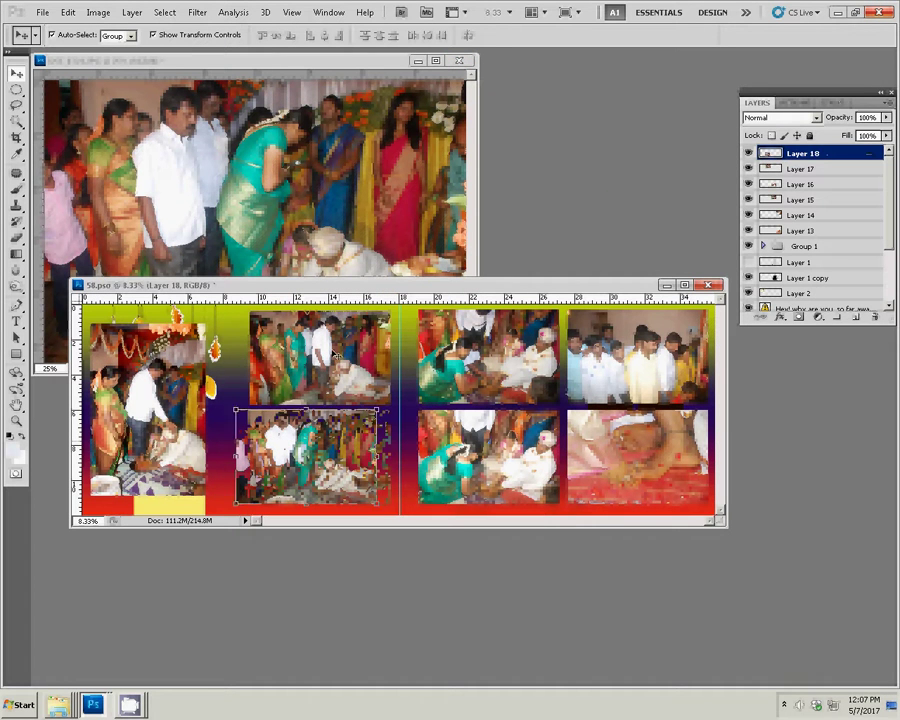
left_click_drag(320, 352, 305, 352)
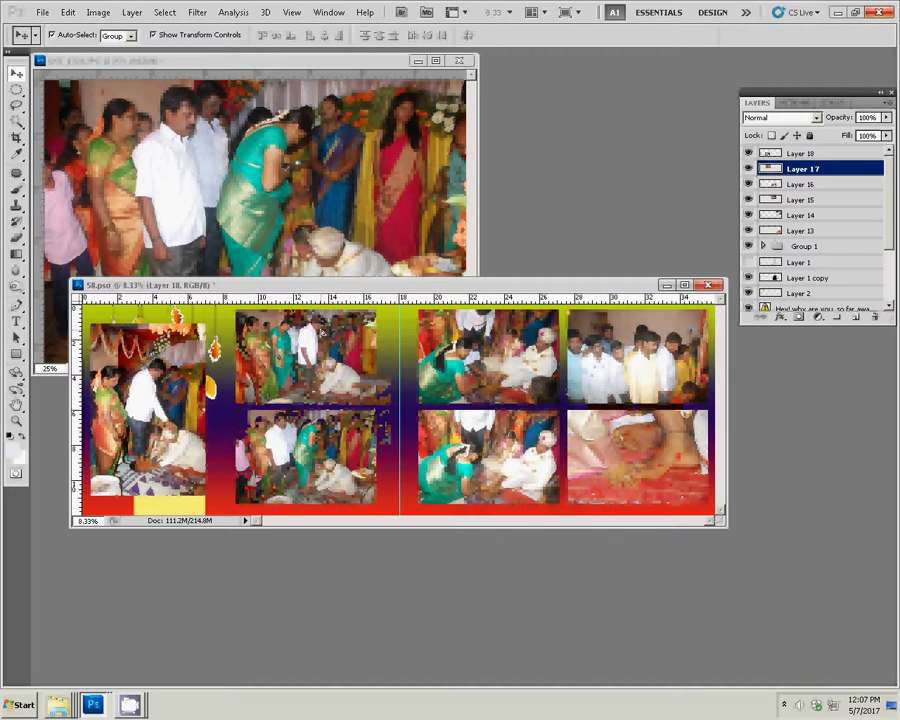
left_click(804, 246)
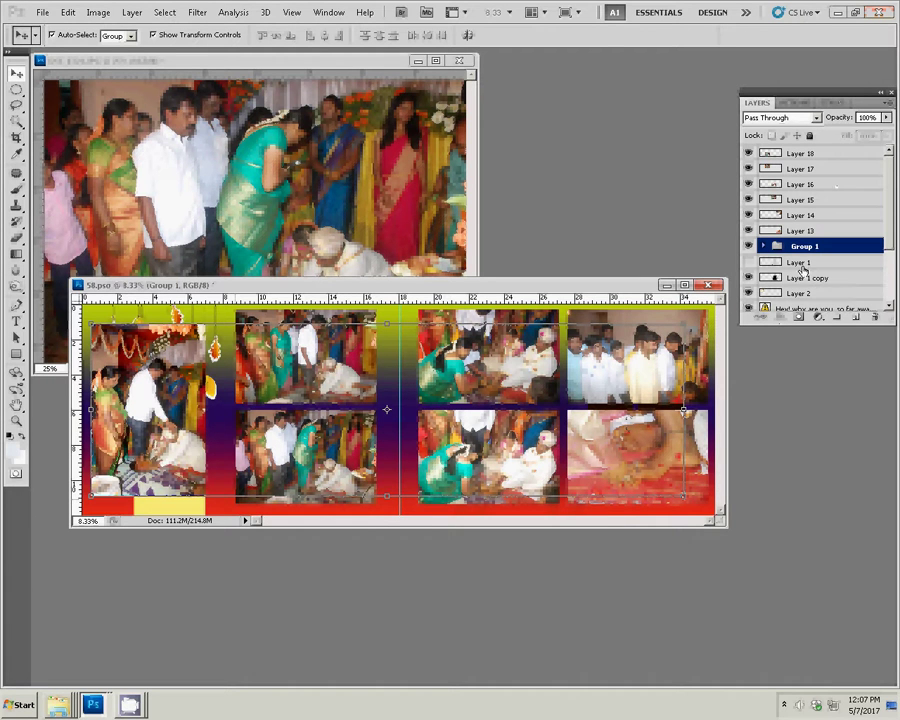
left_click(798, 233)
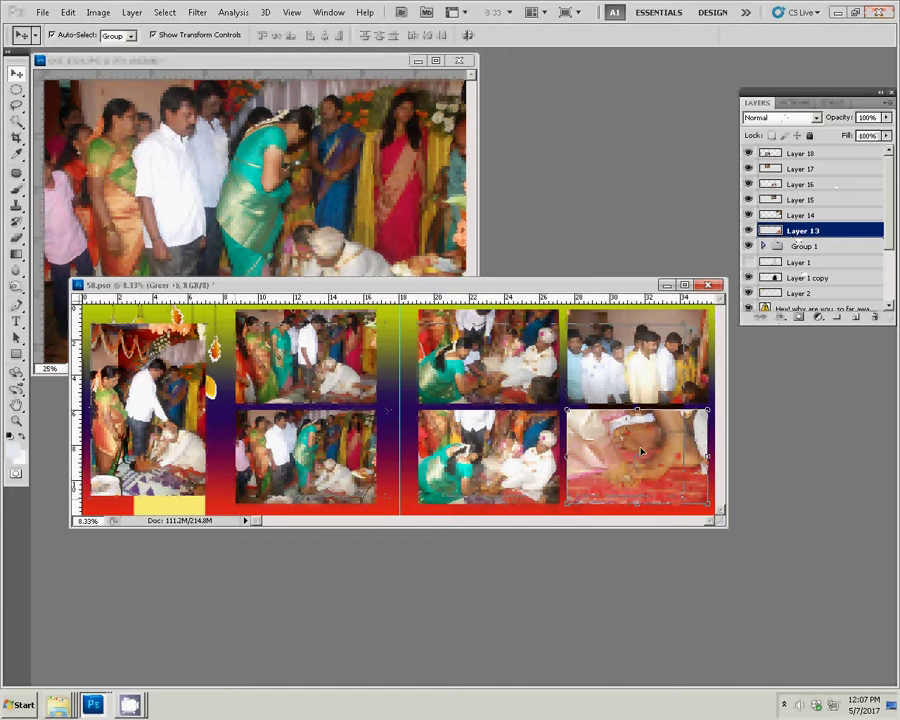
- Add a Stroke effect with the Spectrum gradient fill at 100% opacity to the lower-right photo
left_click(780, 317)
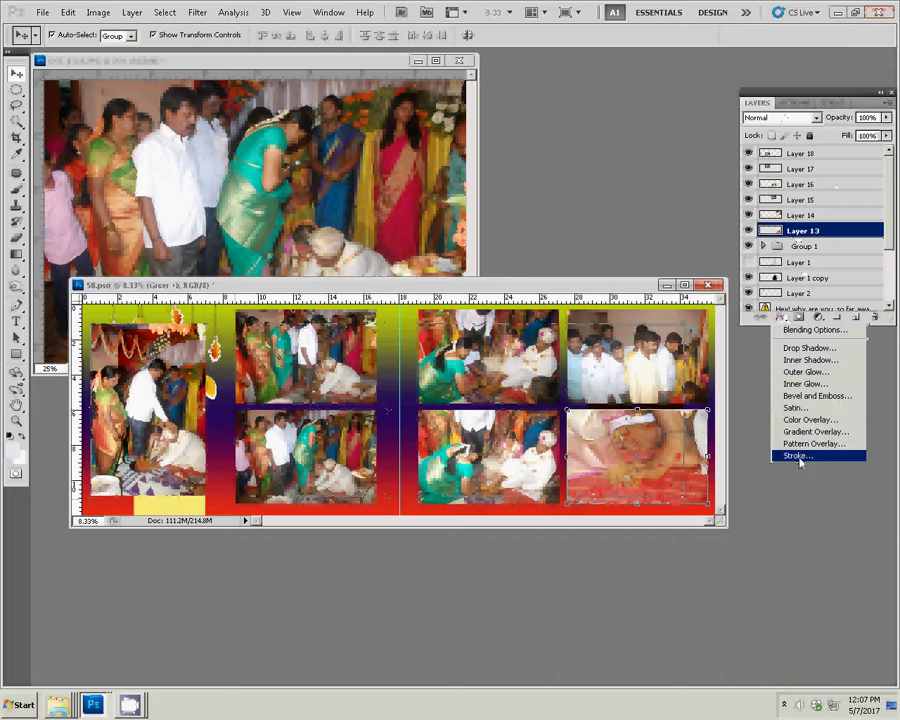
left_click(796, 455)
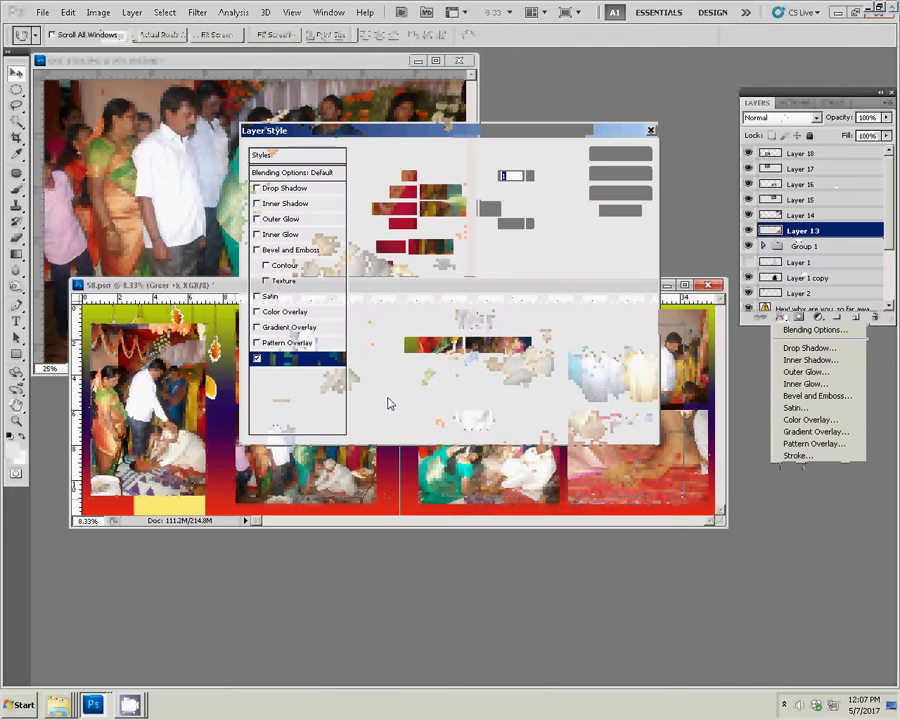
left_click(430, 247)
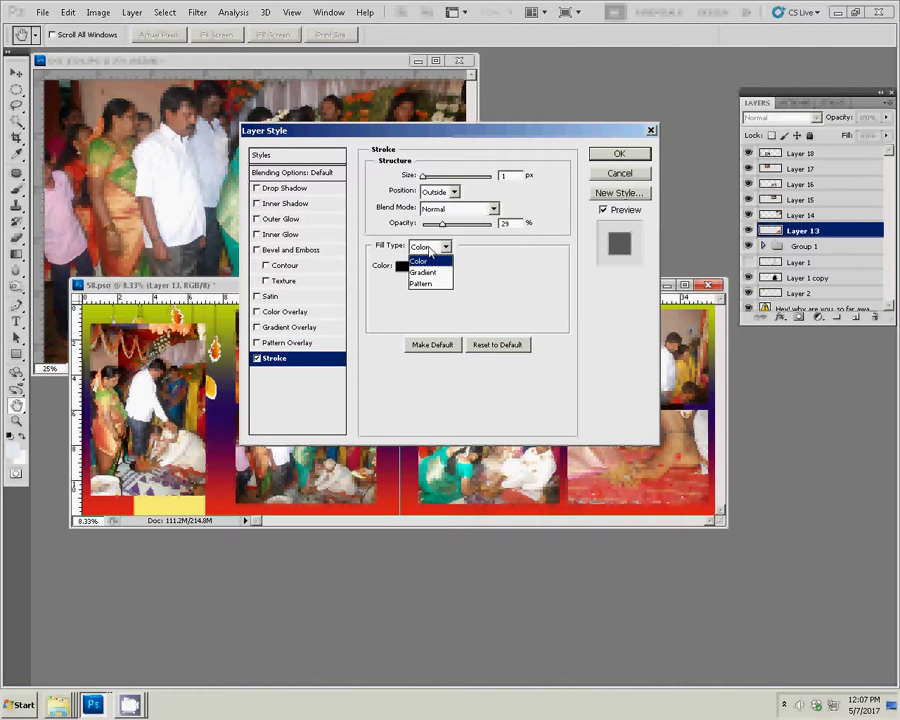
left_click(422, 272)
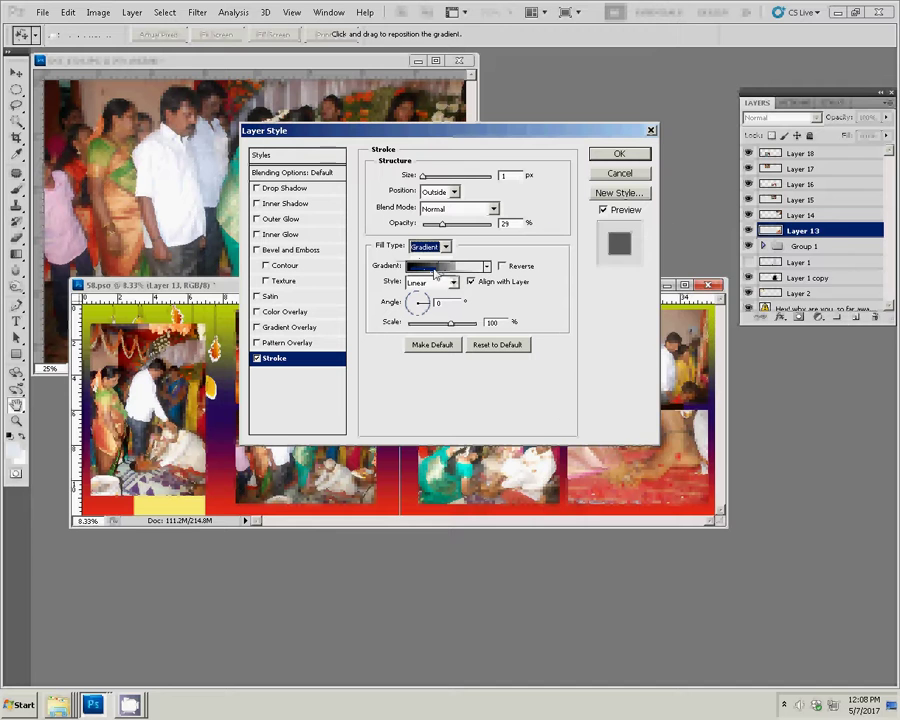
left_click(445, 266)
left_click(596, 319)
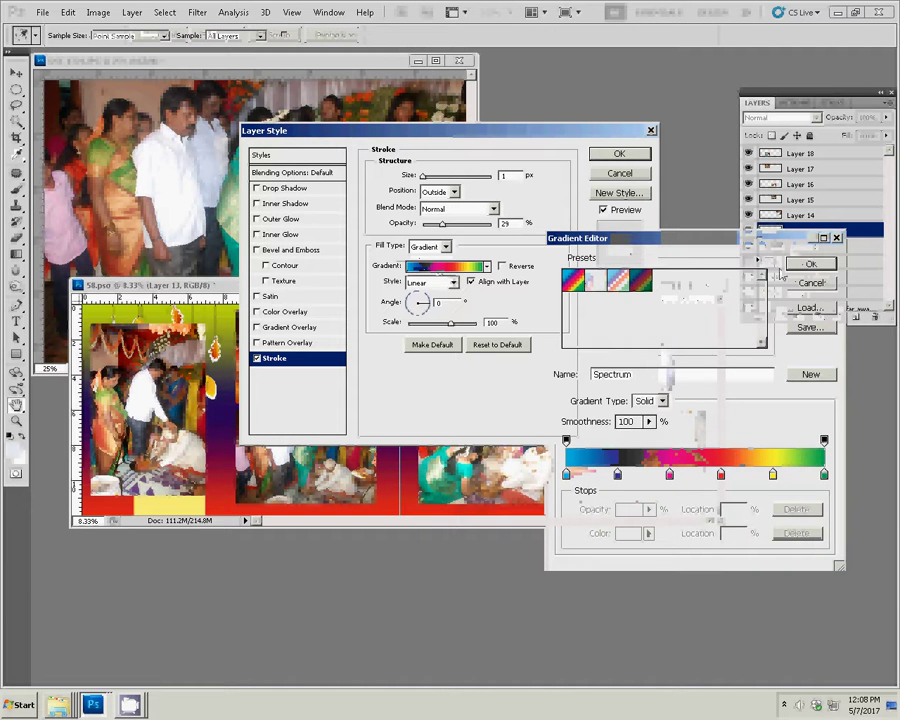
key("Return")
left_click_drag(442, 224, 500, 224)
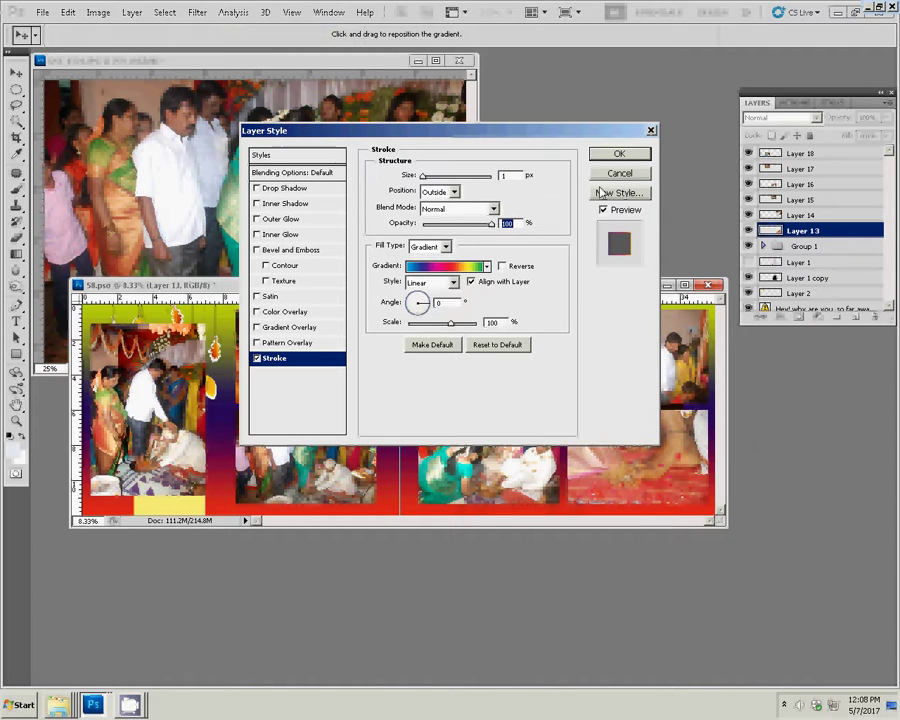
left_click(624, 157)
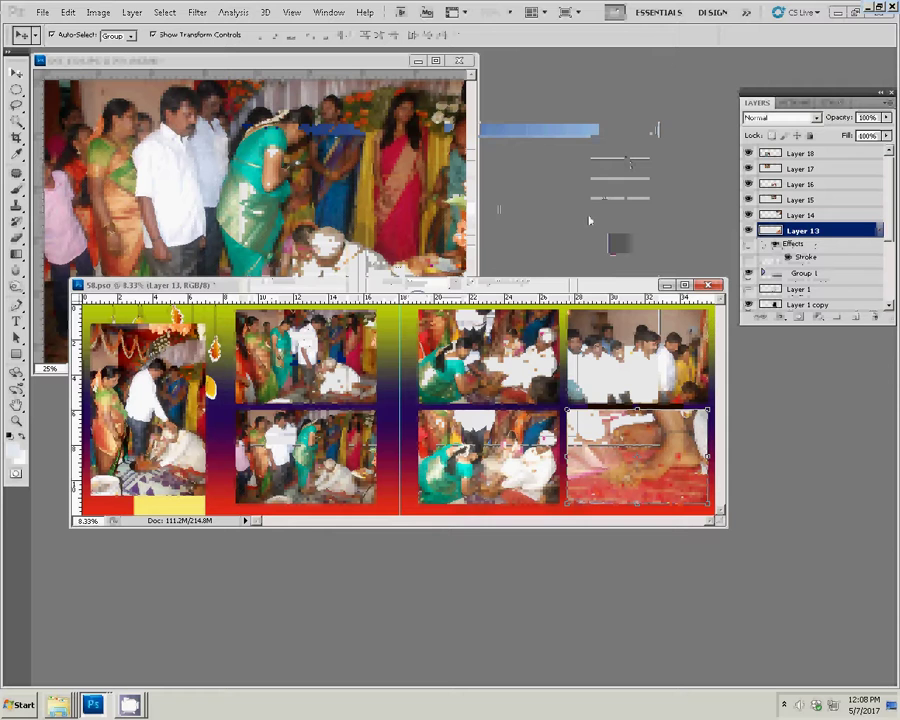
- Increase the Layer 13 gradient stroke size to 12 px
left_click(778, 317)
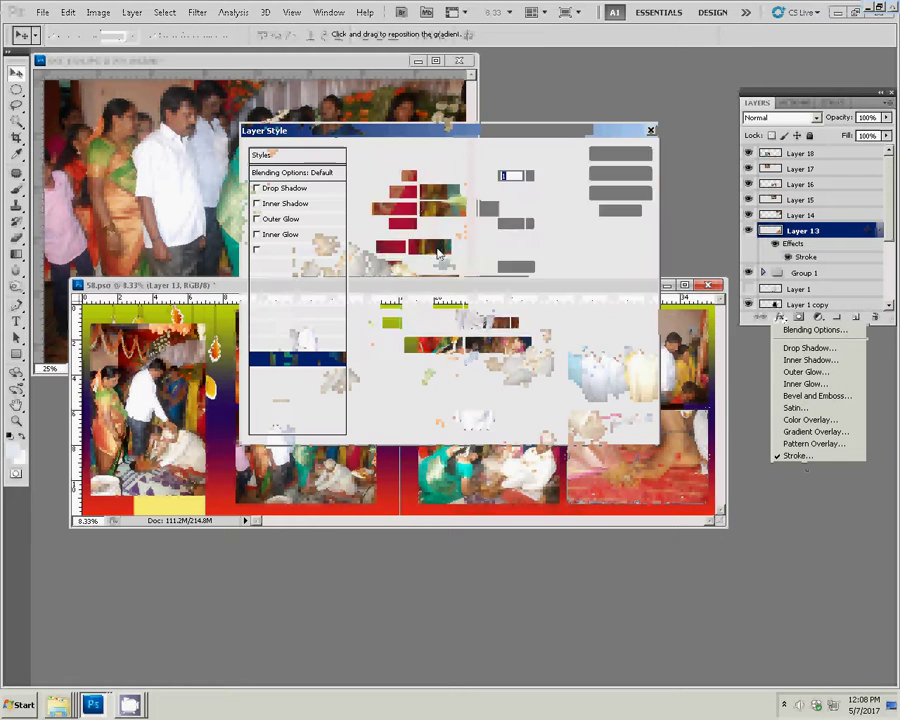
type("12")
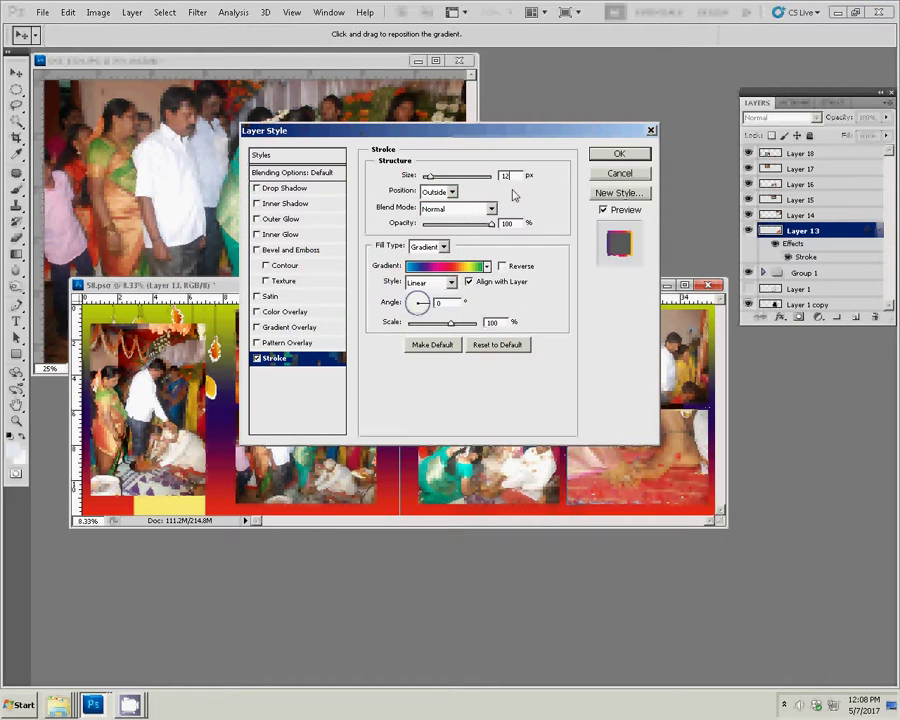
left_click(622, 152)
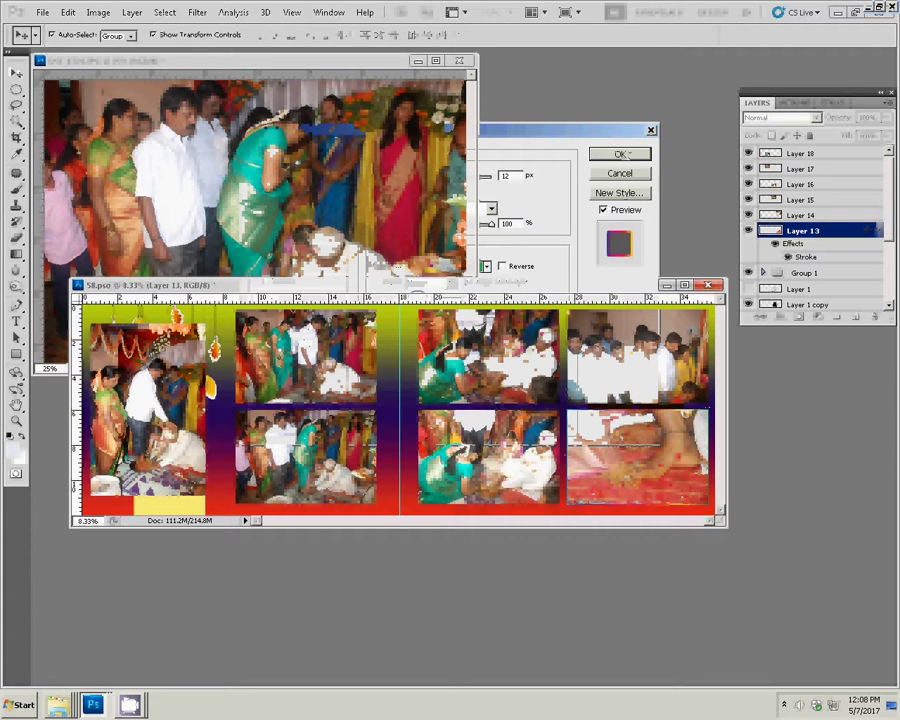
right_click(820, 238)
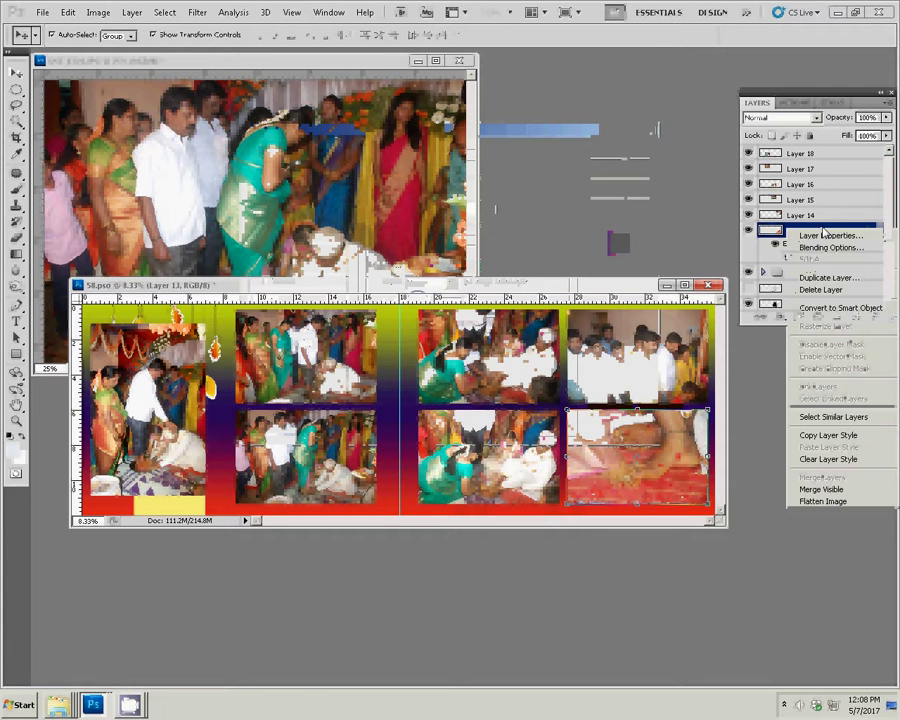
- Copy Layer 13's layer style and paste it onto Layers 14 and 16
left_click(815, 432)
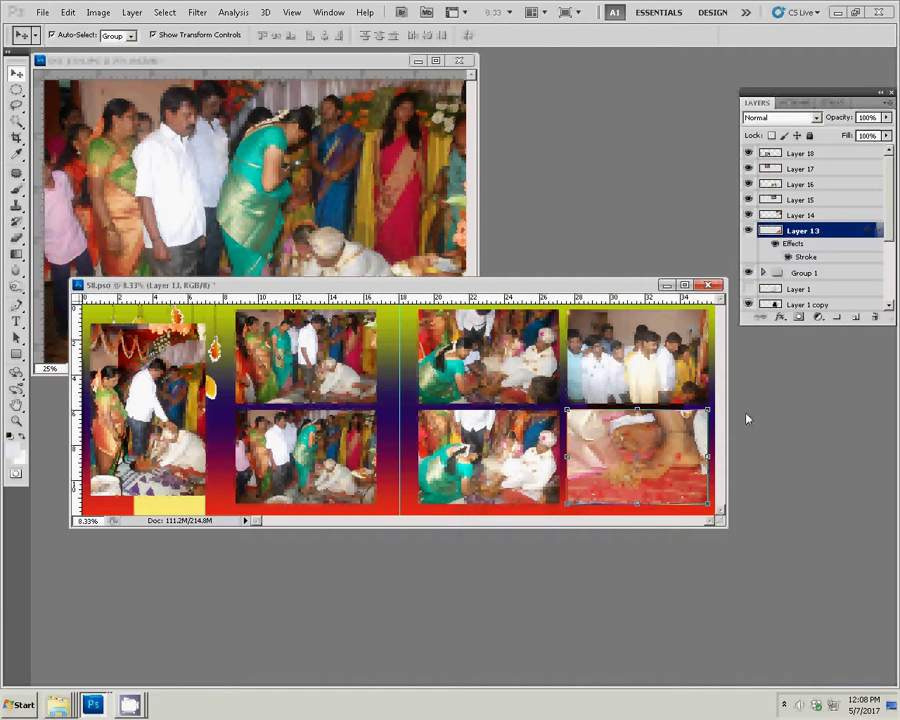
left_click(844, 215)
right_click(844, 215)
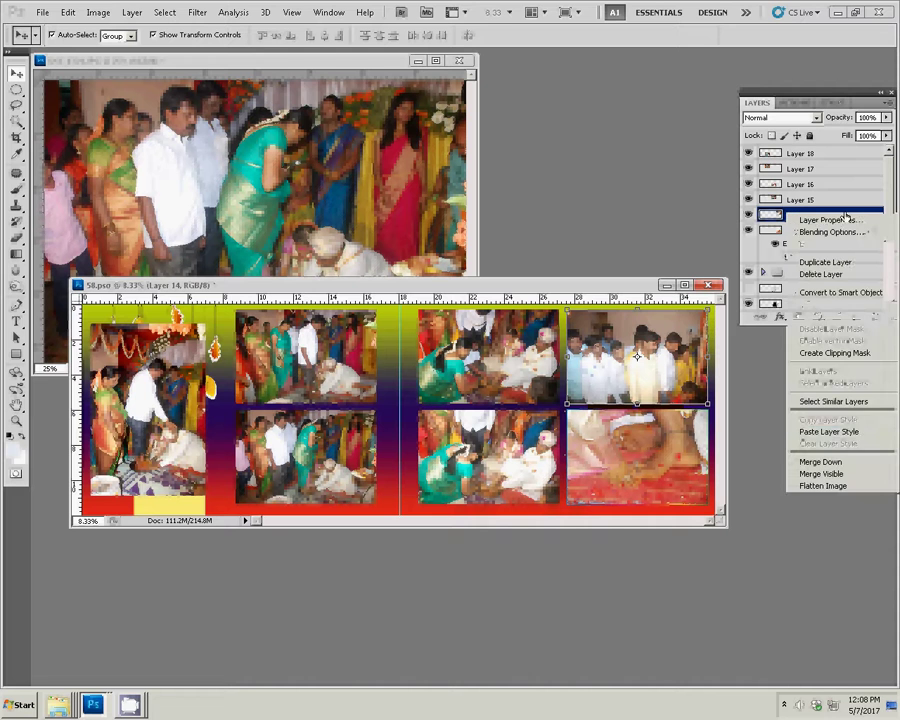
left_click(790, 425)
left_click(843, 184)
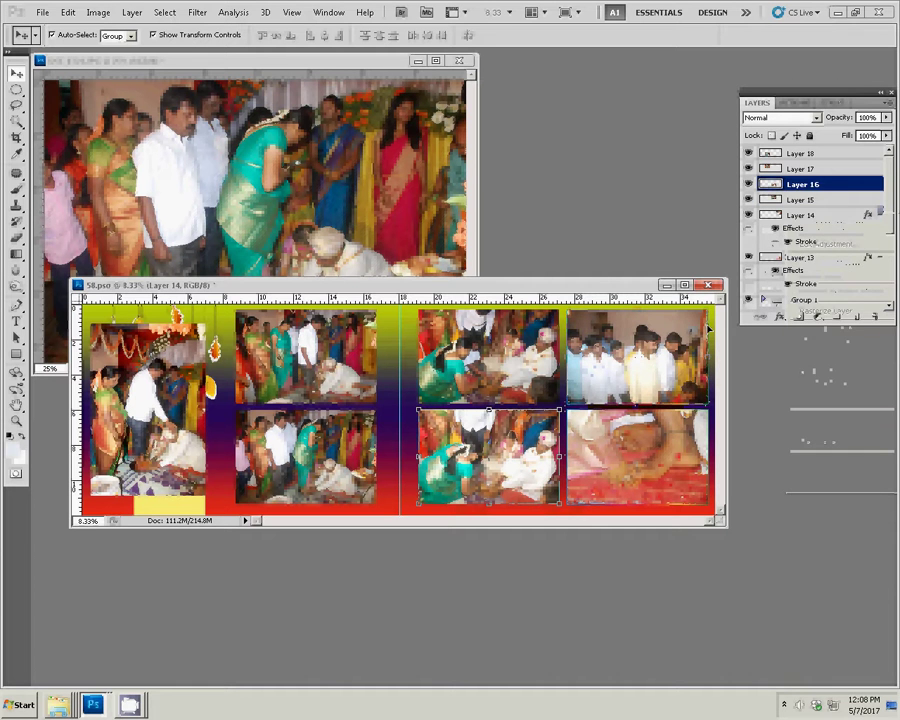
right_click(843, 186)
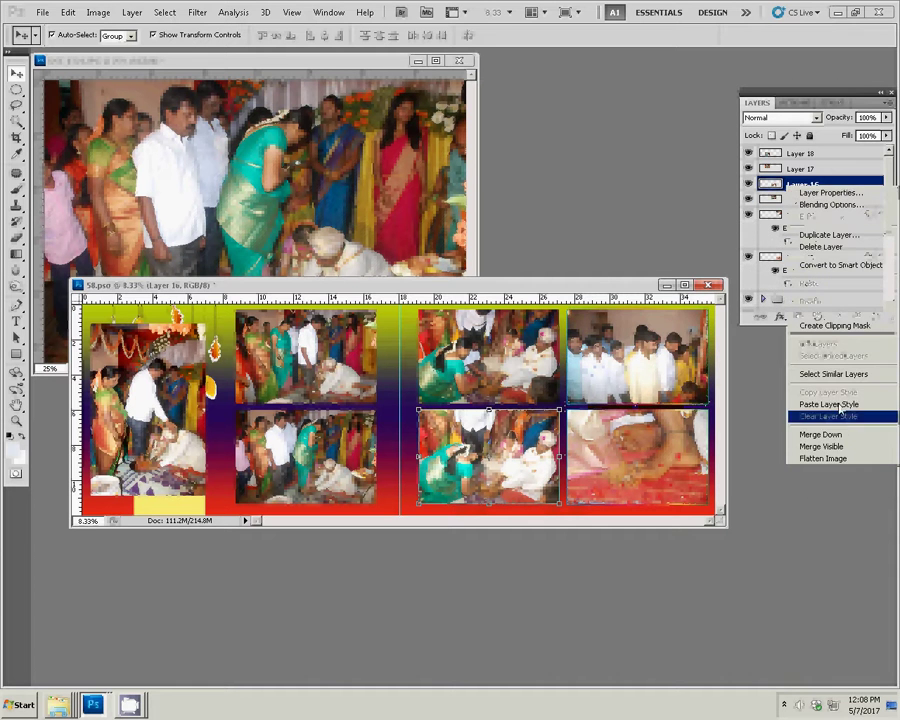
left_click(828, 404)
- Paste the same stroke layer style onto Layers 15, 18 and 17
left_click(815, 226)
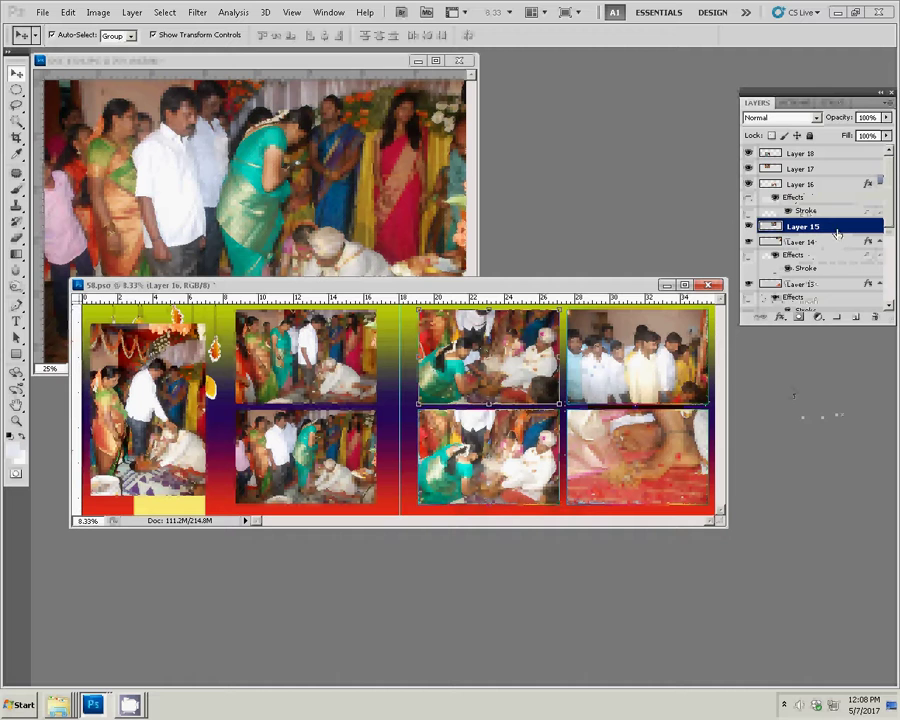
right_click(836, 228)
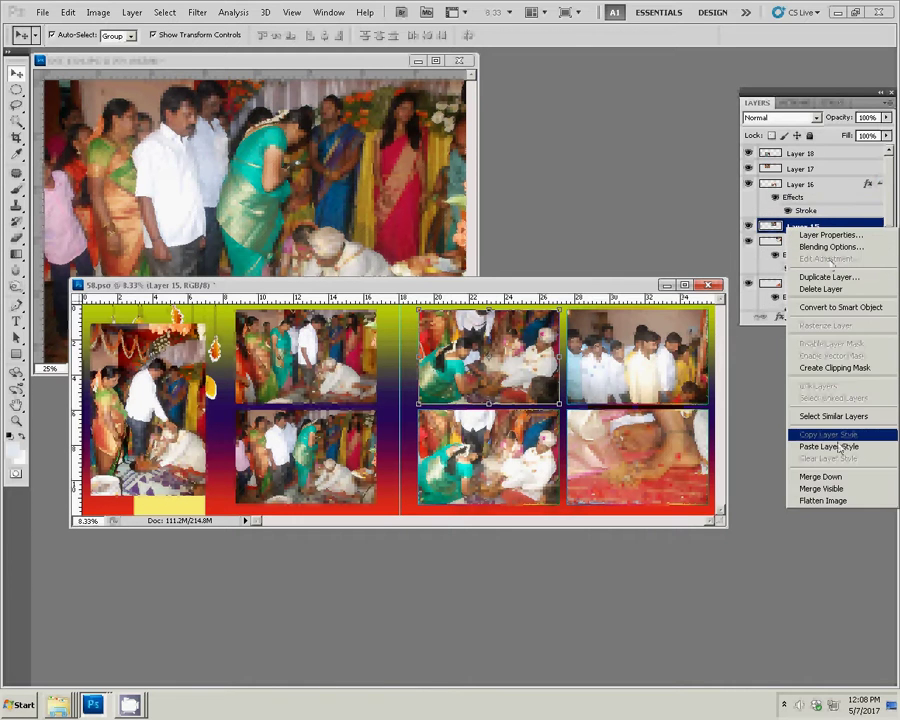
left_click(829, 446)
left_click(290, 468)
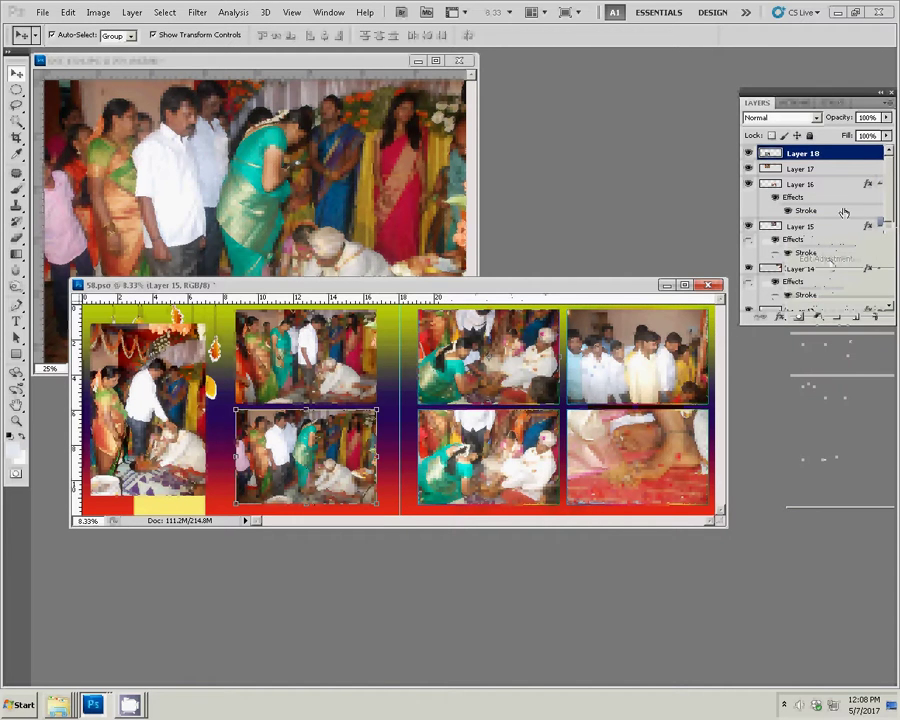
right_click(836, 156)
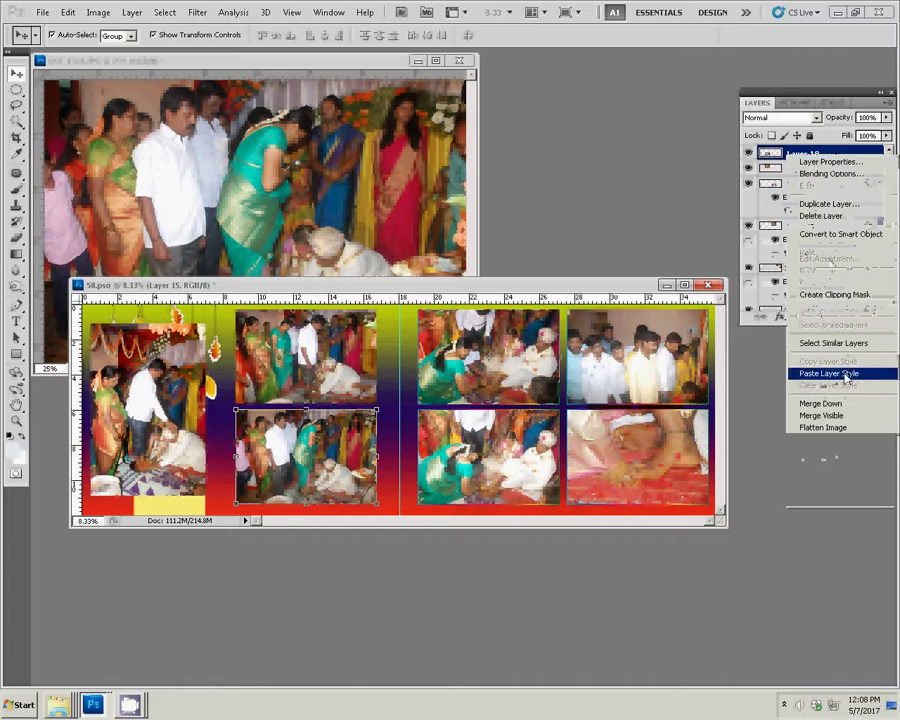
left_click(847, 377)
left_click(868, 195)
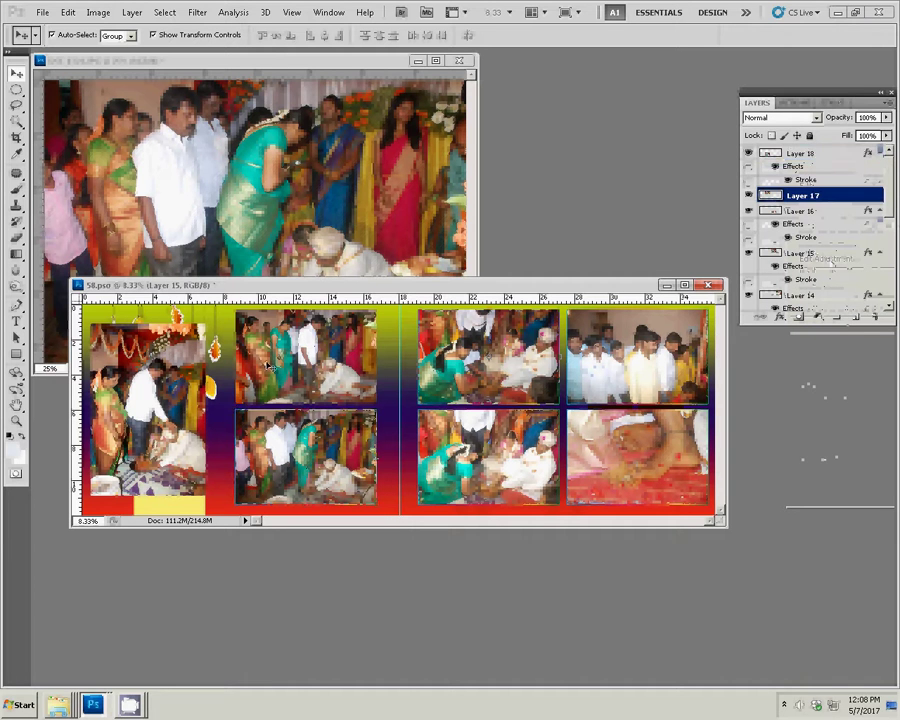
right_click(868, 195)
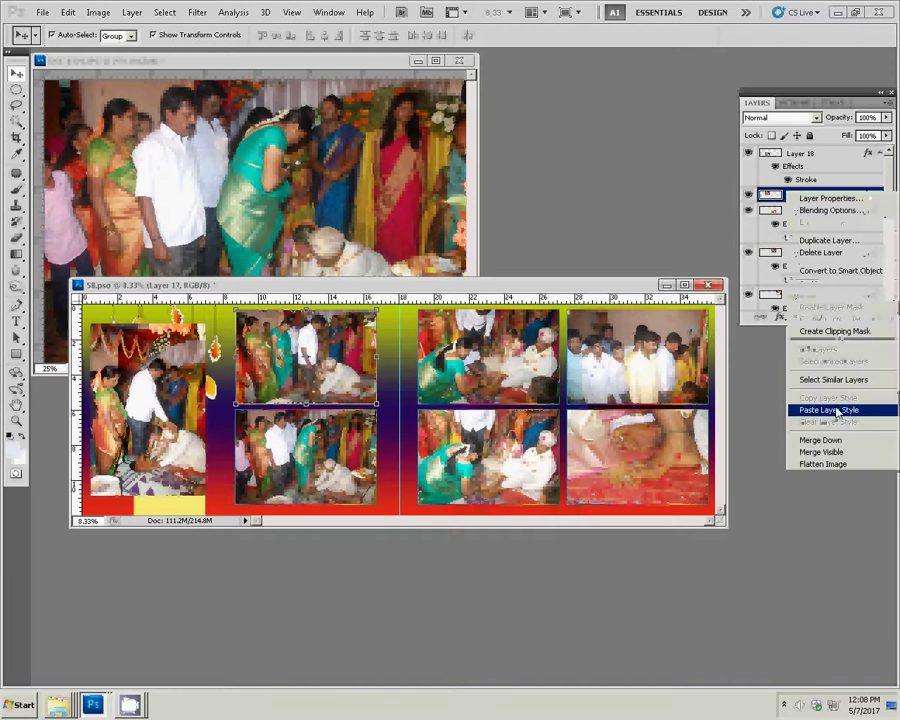
left_click(836, 409)
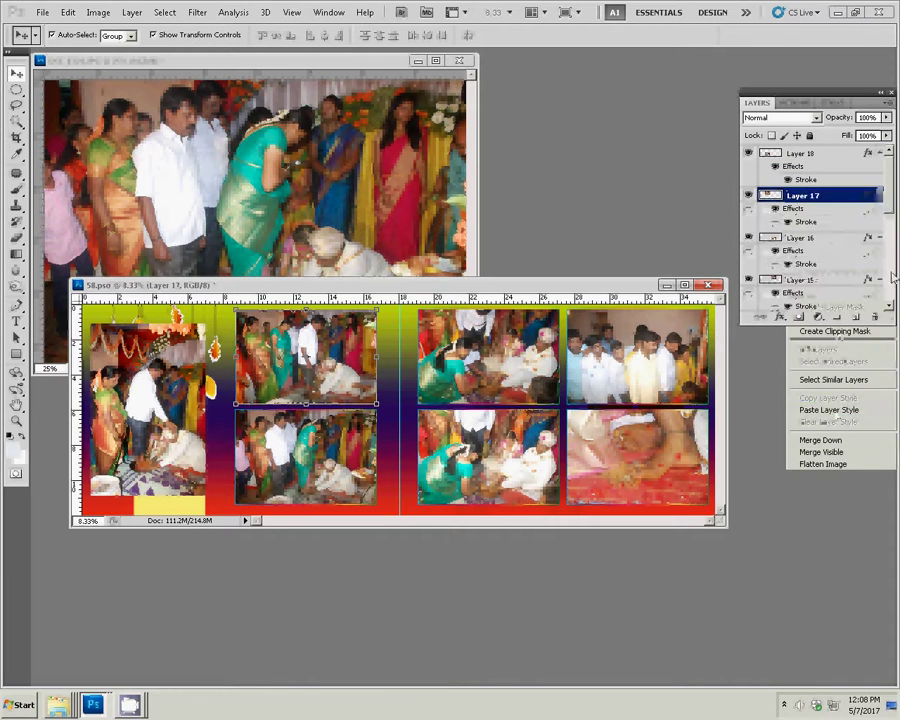
left_click(262, 437)
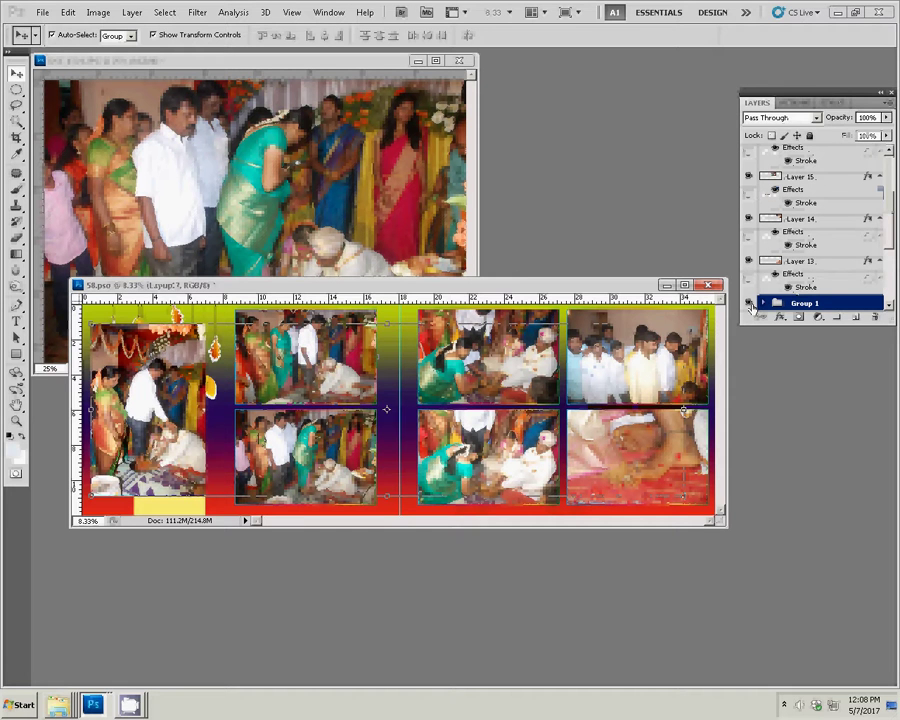
- Toggle Group 1's visibility off and back on, and check its layer options
left_click(750, 303)
left_click(750, 303)
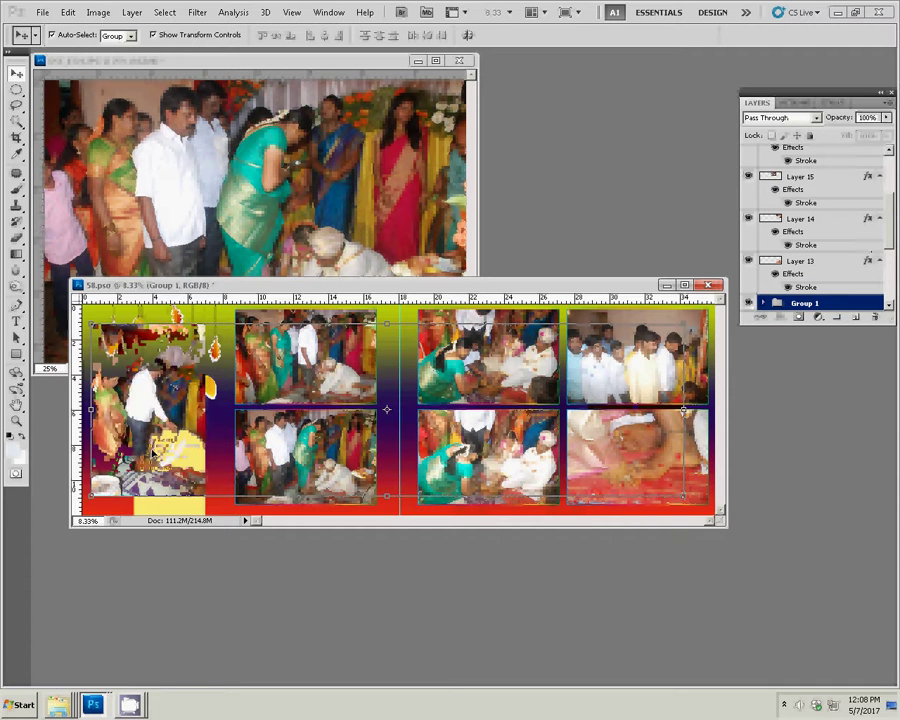
right_click(815, 304)
left_click(752, 436)
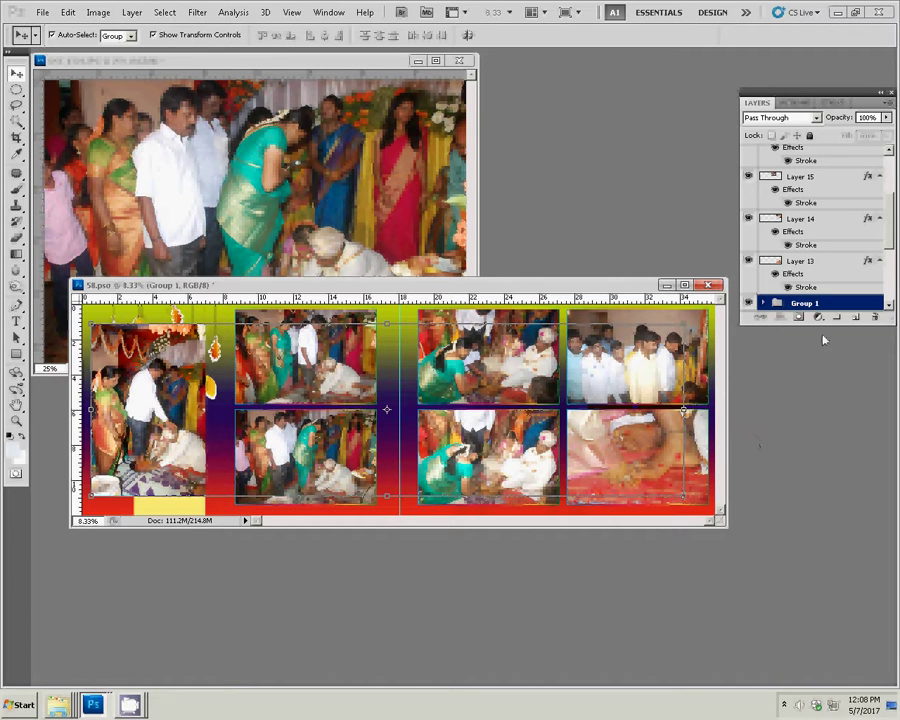
scroll(853, 318, "down", 5)
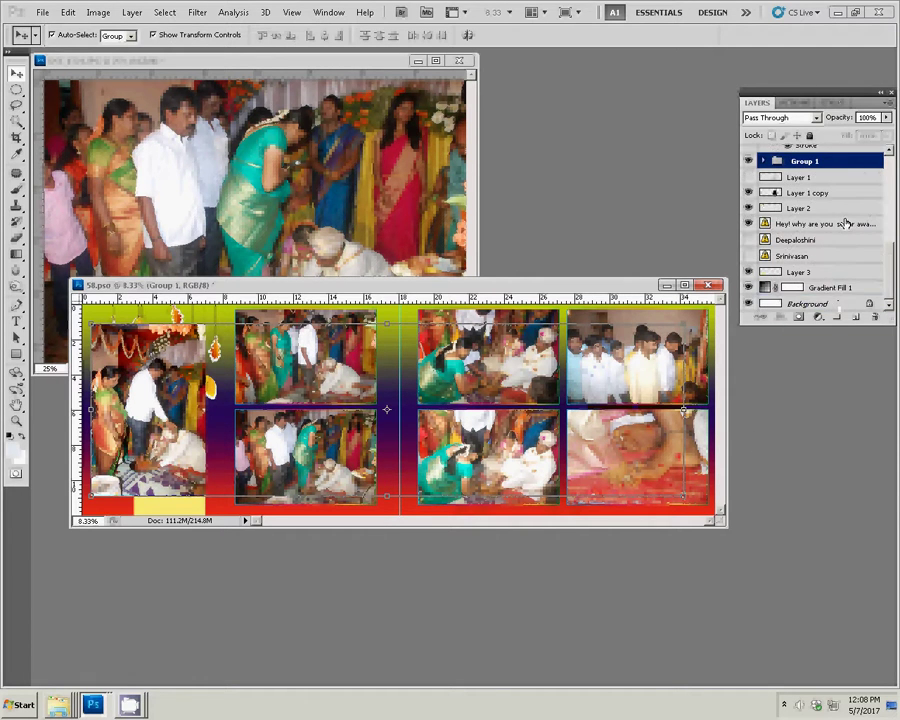
- Hide Layer 1 copy and Layer 3, show Layer 2, and reselect Group 1
left_click(798, 194)
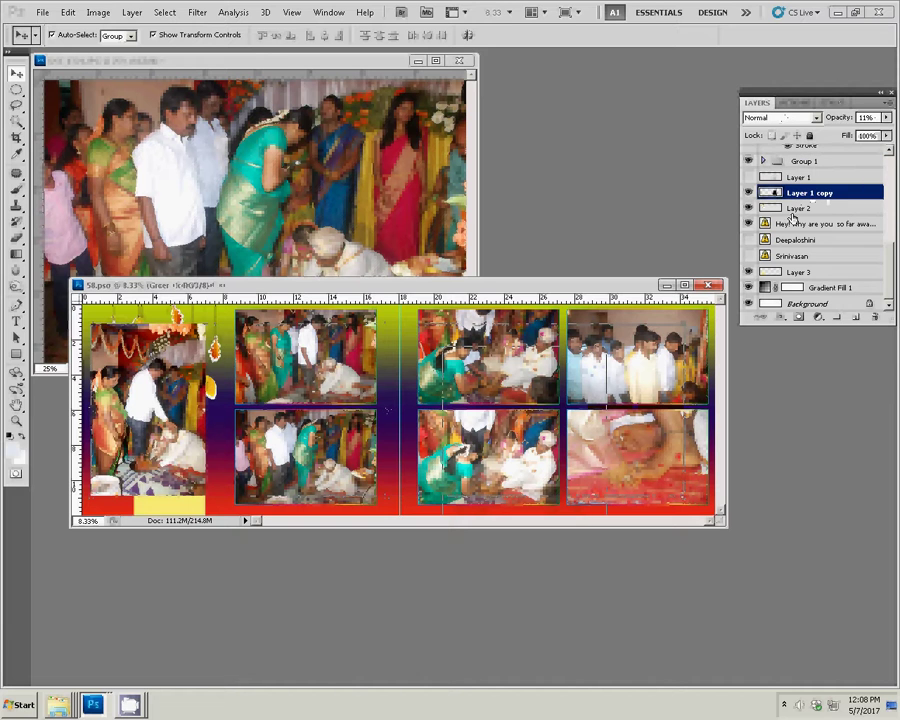
left_click(749, 194)
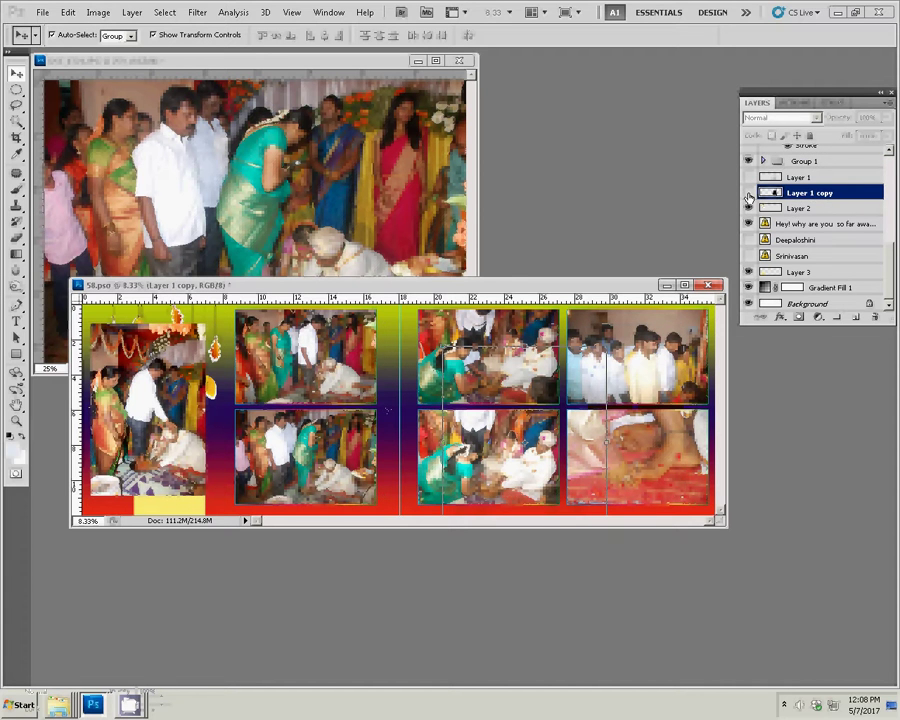
left_click(749, 207)
left_click(155, 445)
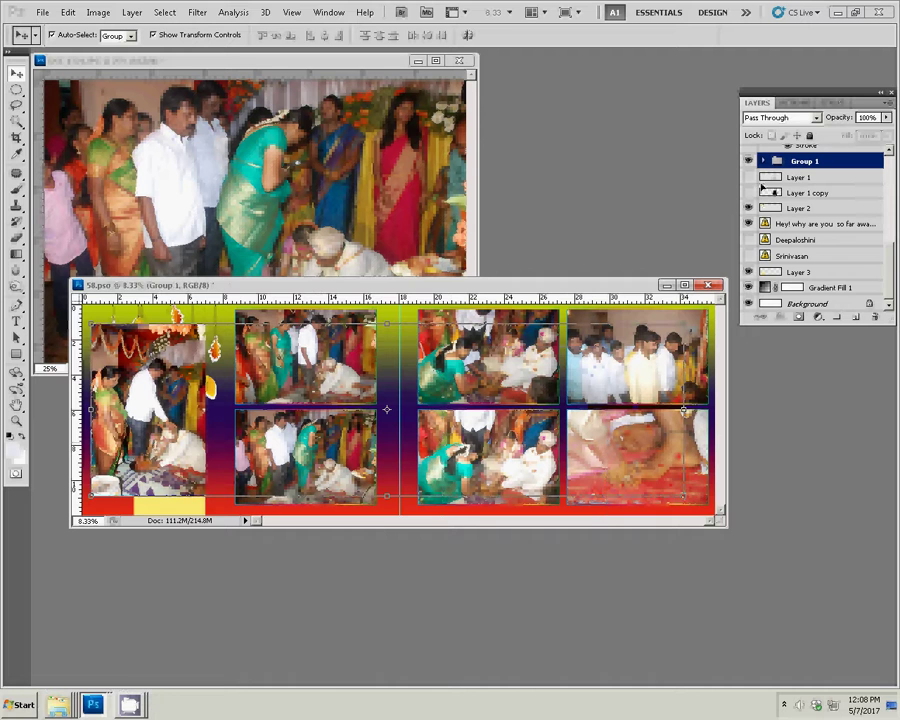
left_click(779, 272)
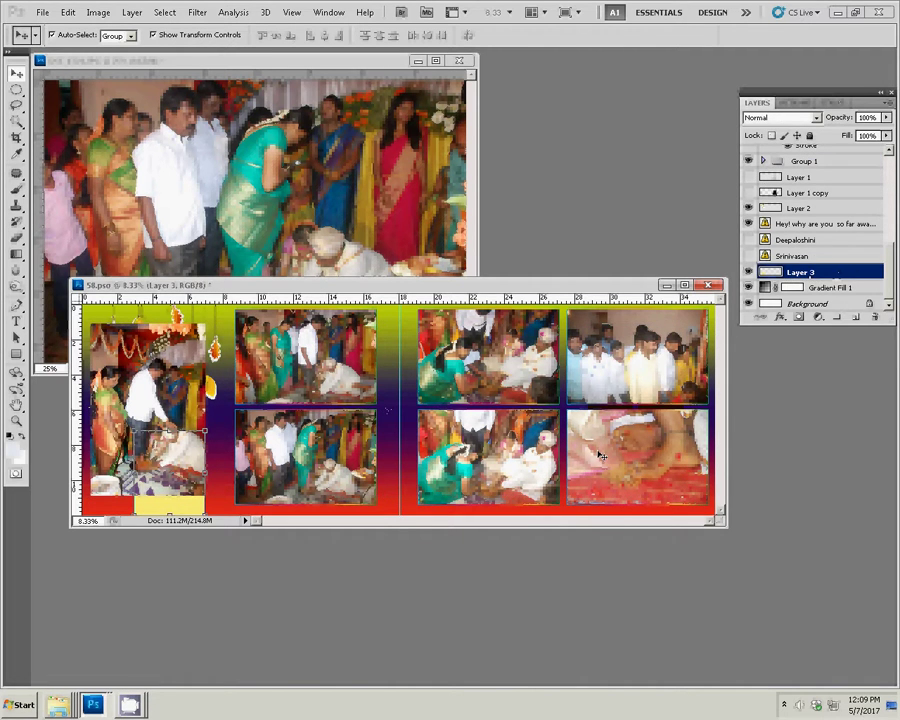
left_click(749, 272)
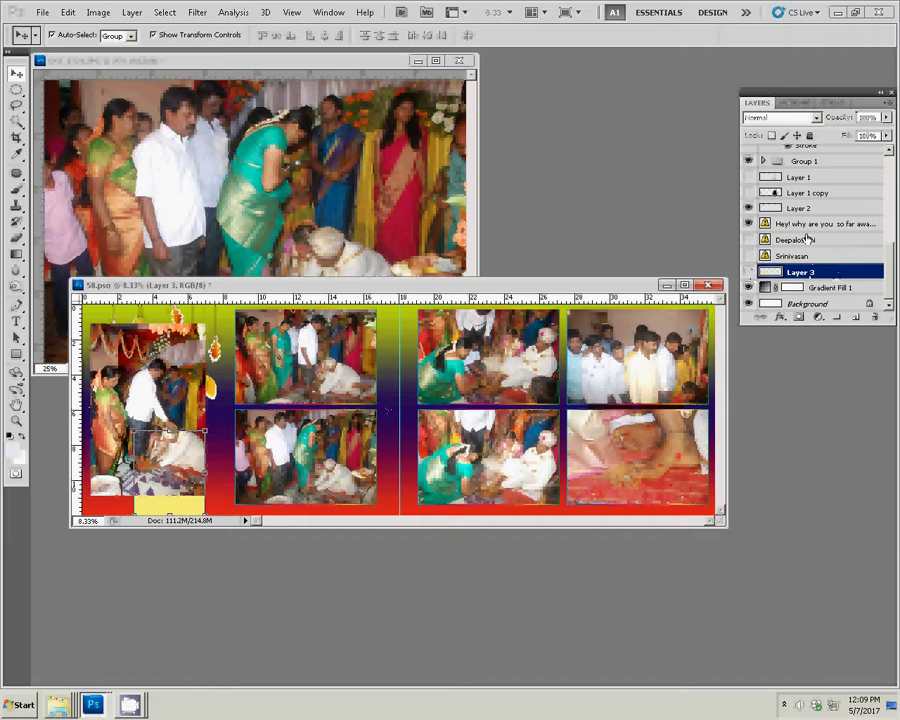
scroll(785, 237, "up", 10)
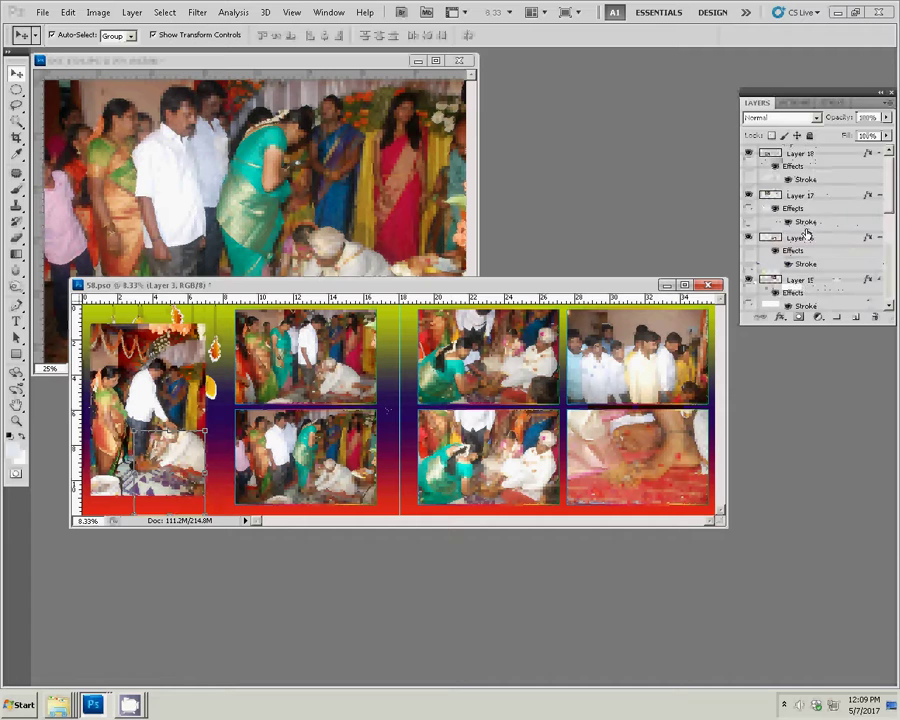
left_click(141, 369)
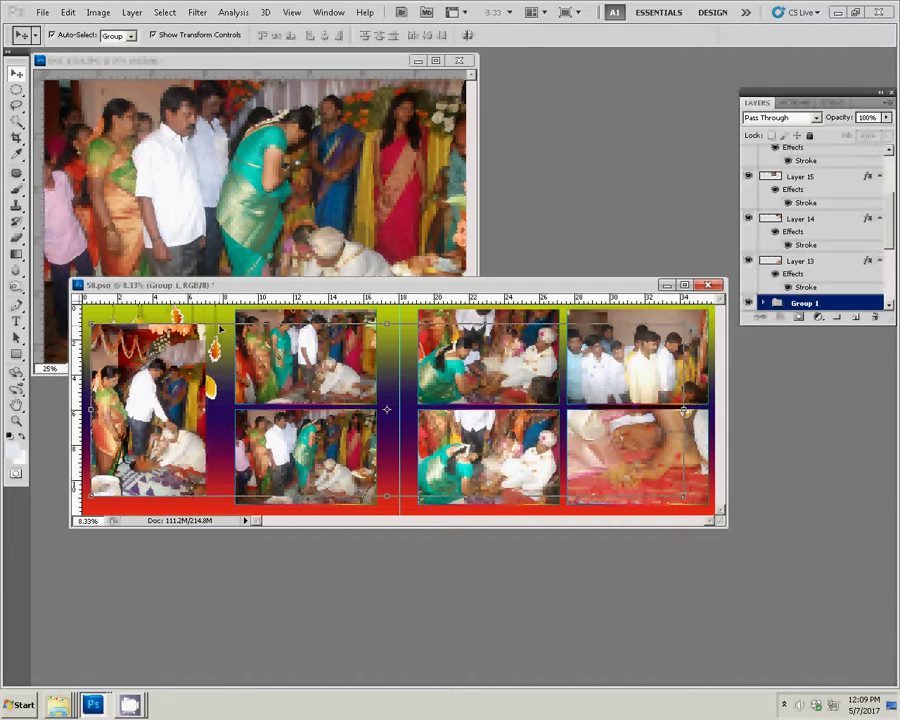
- Cancel a Save As, close 58.psd, and close DSC_0724.JPG without saving
key("ctrl+shift+s")
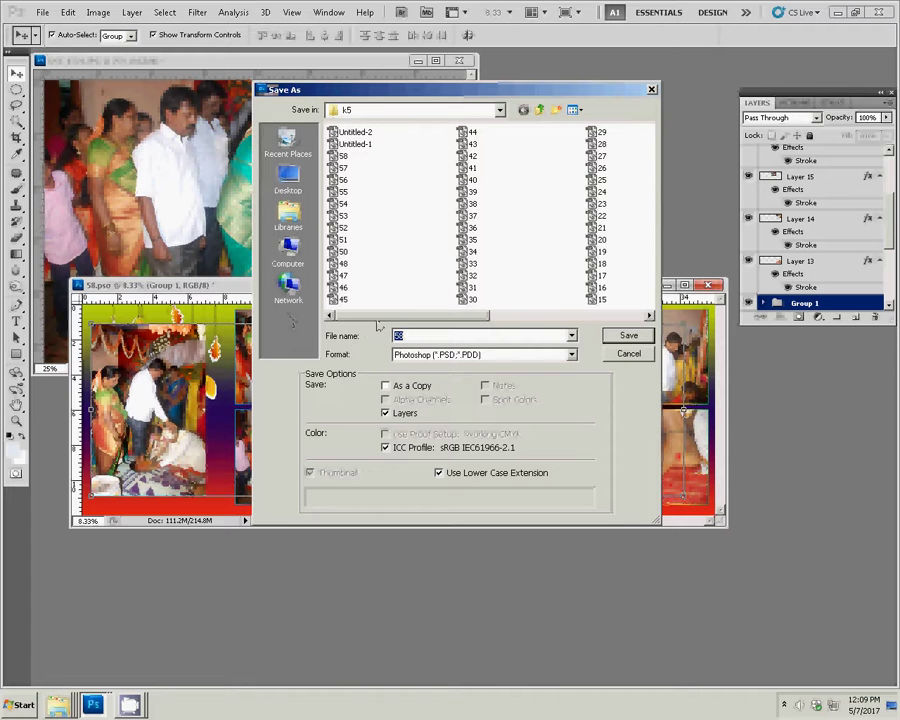
left_click(628, 353)
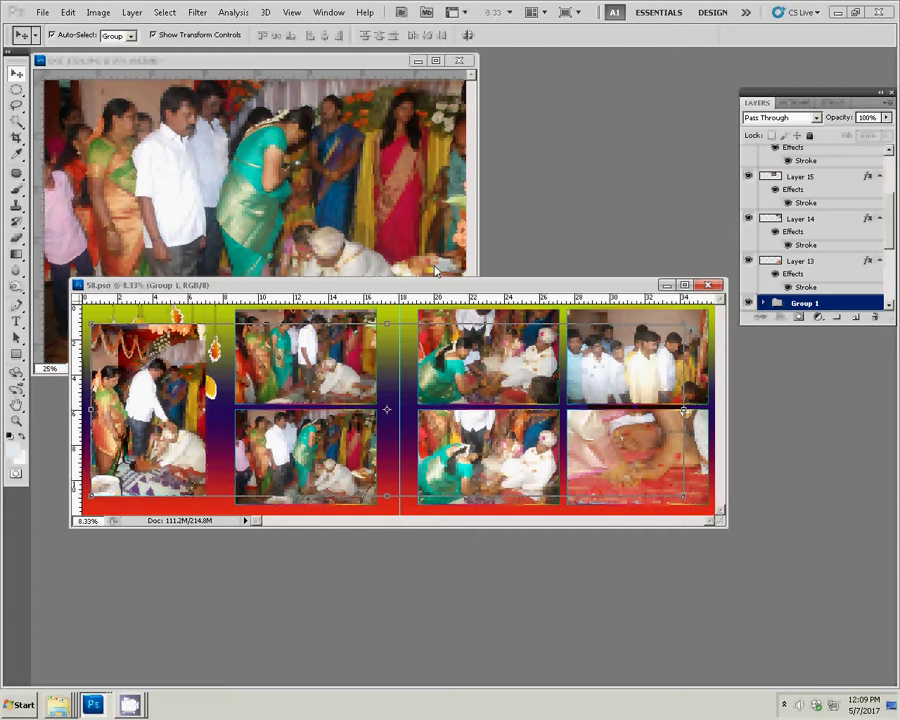
key("ctrl+w")
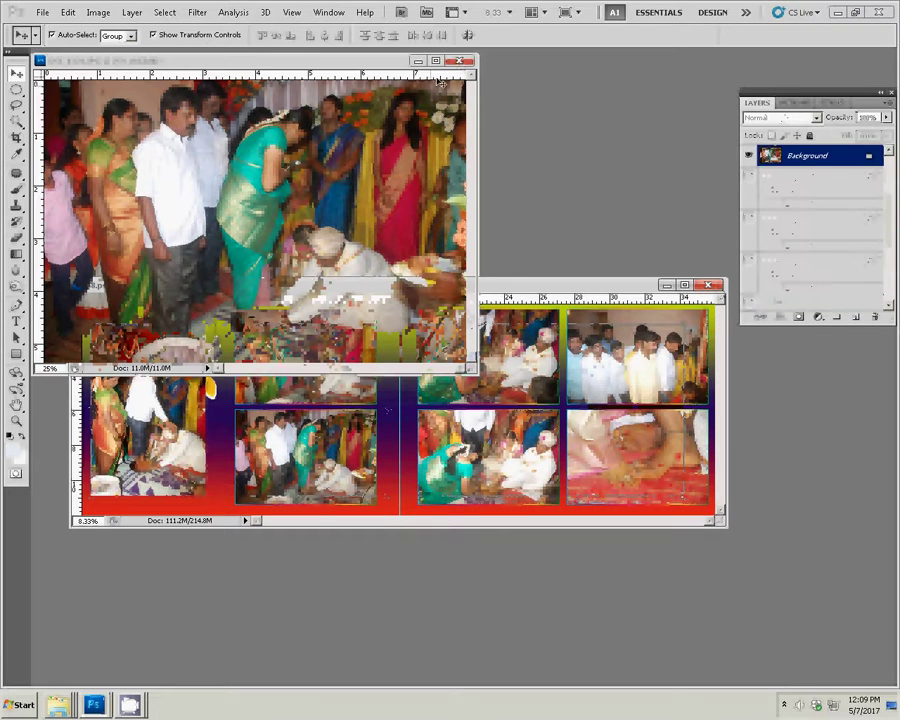
left_click(459, 62)
left_click(442, 264)
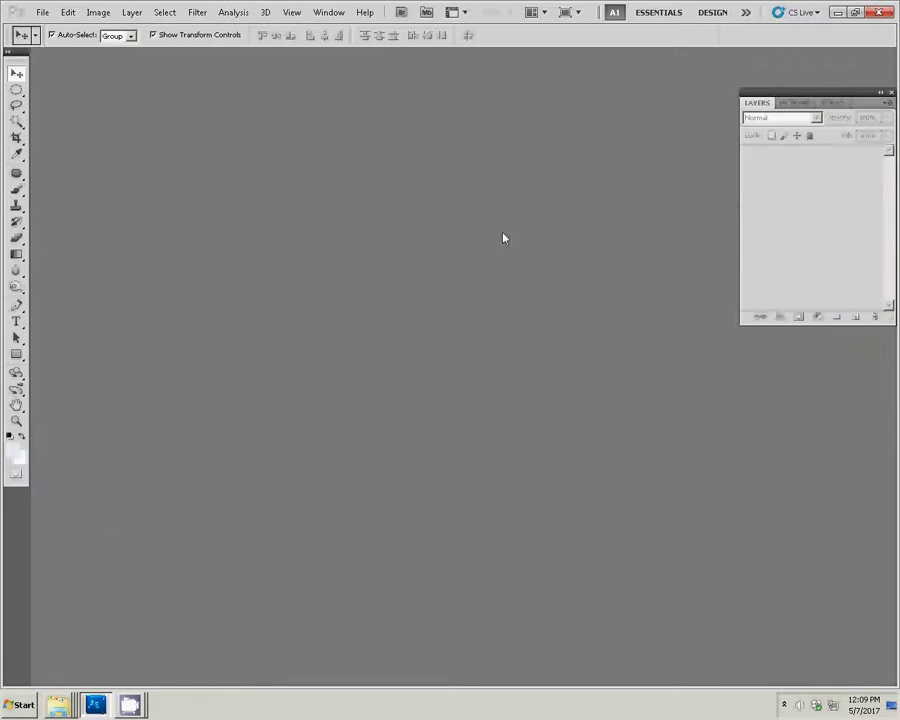